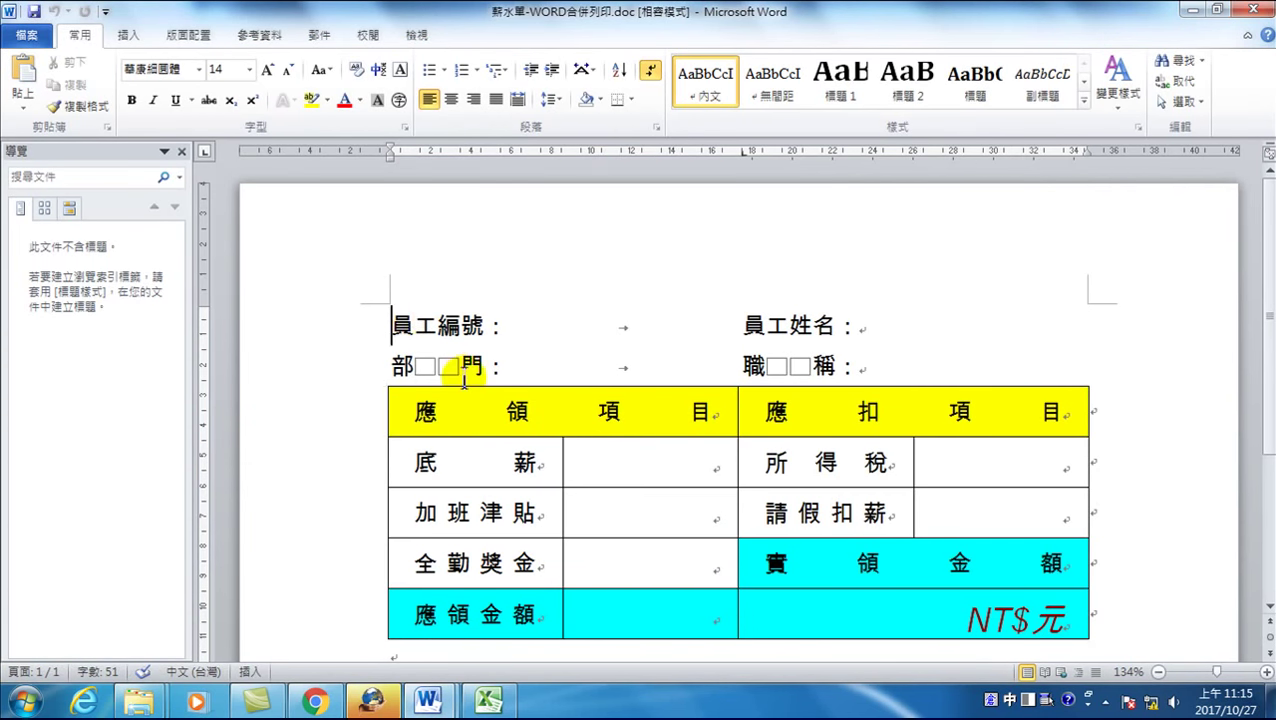
Snap the Excel payroll sheet to the right half and the Word salary slip to the left
scroll(465, 366, "down", 2)
scroll(564, 374, "up", 1)
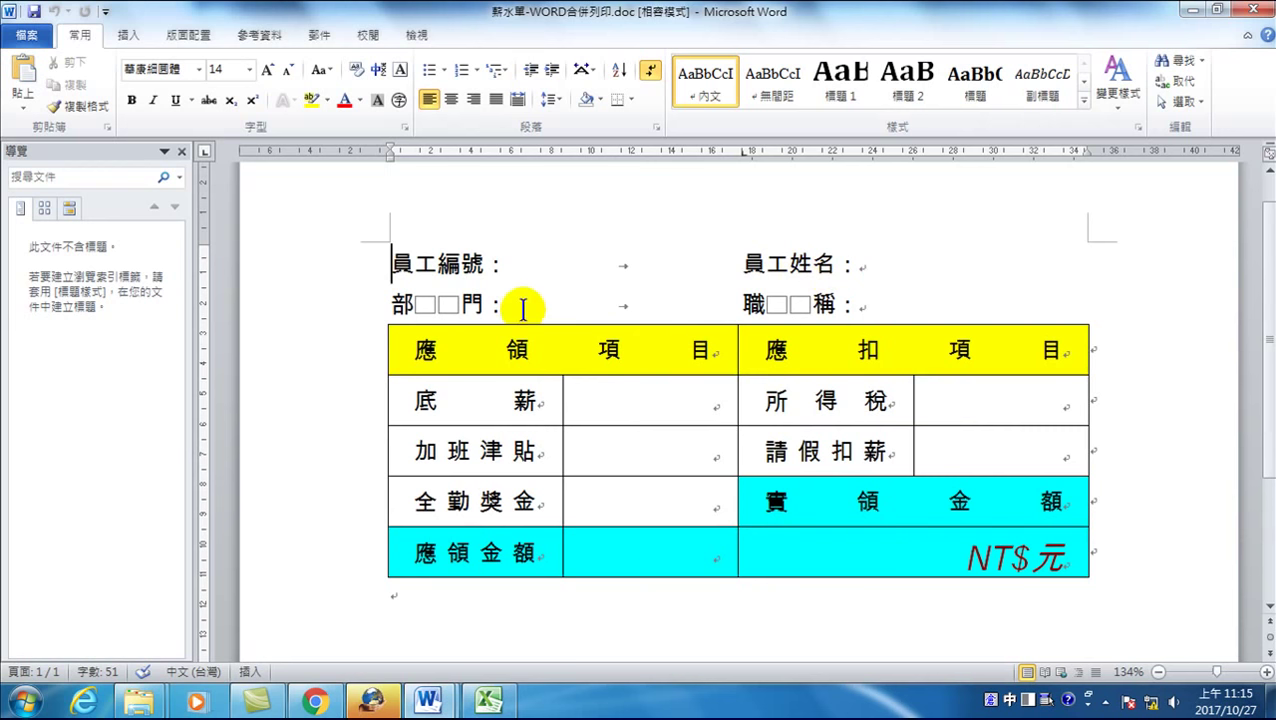
mouse_move(738, 512)
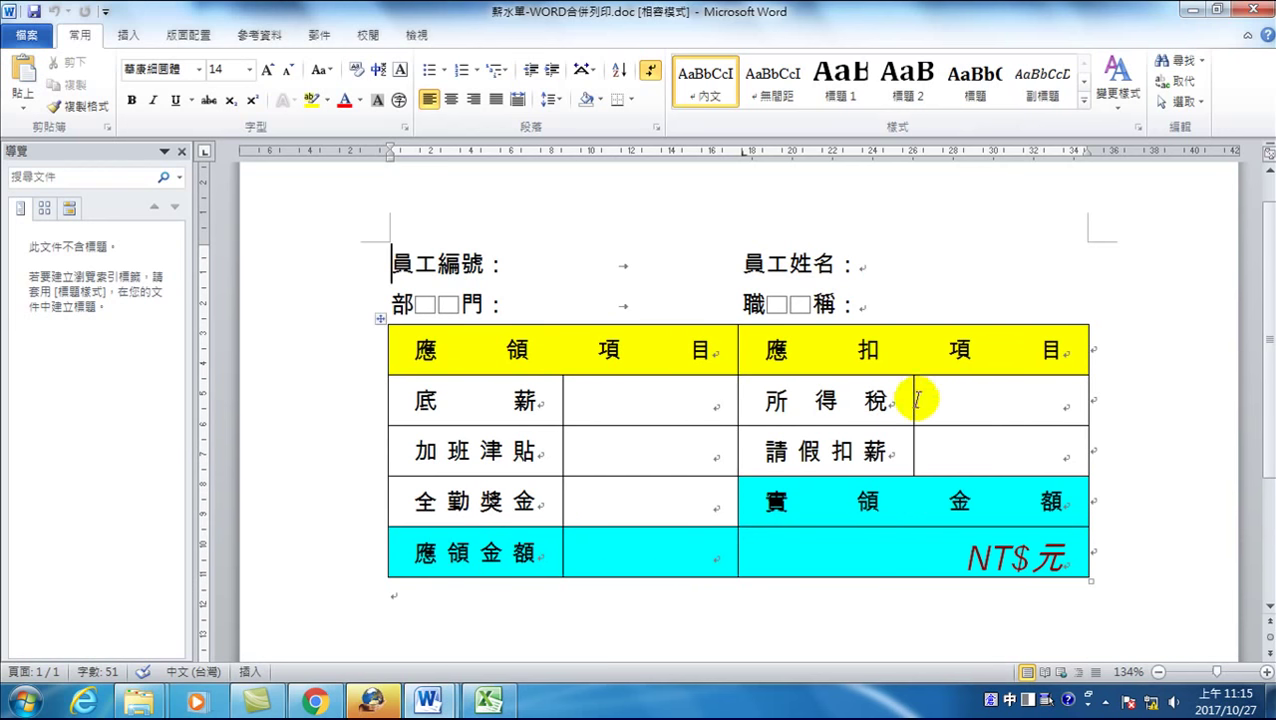
left_click_drag(868, 527, 800, 512)
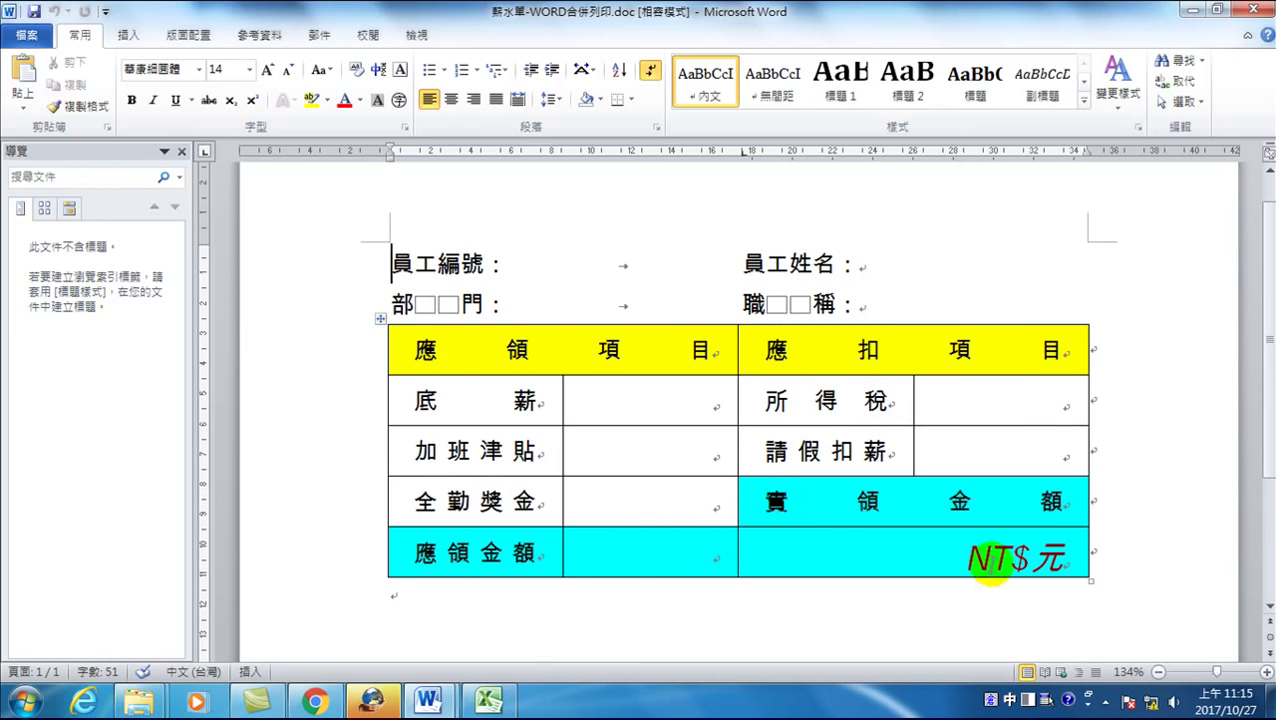
left_click(488, 701)
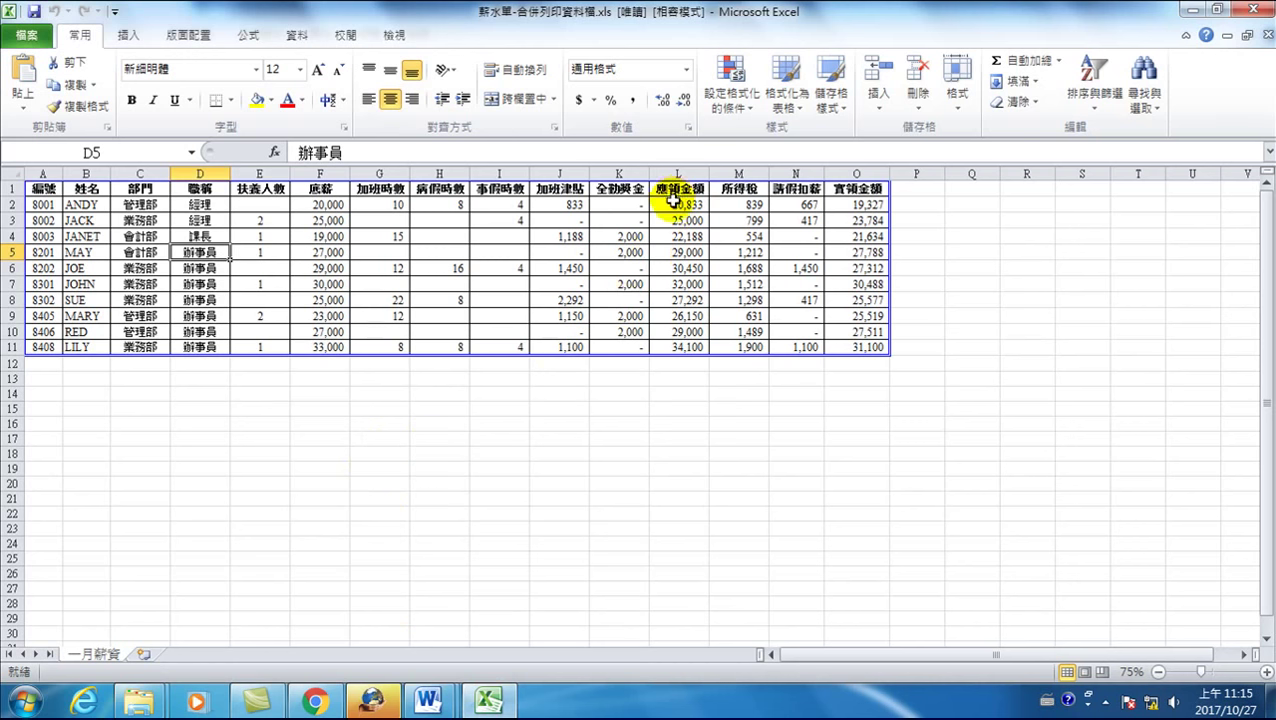
key("super+Right")
left_click_drag(580, 12, 5, 30)
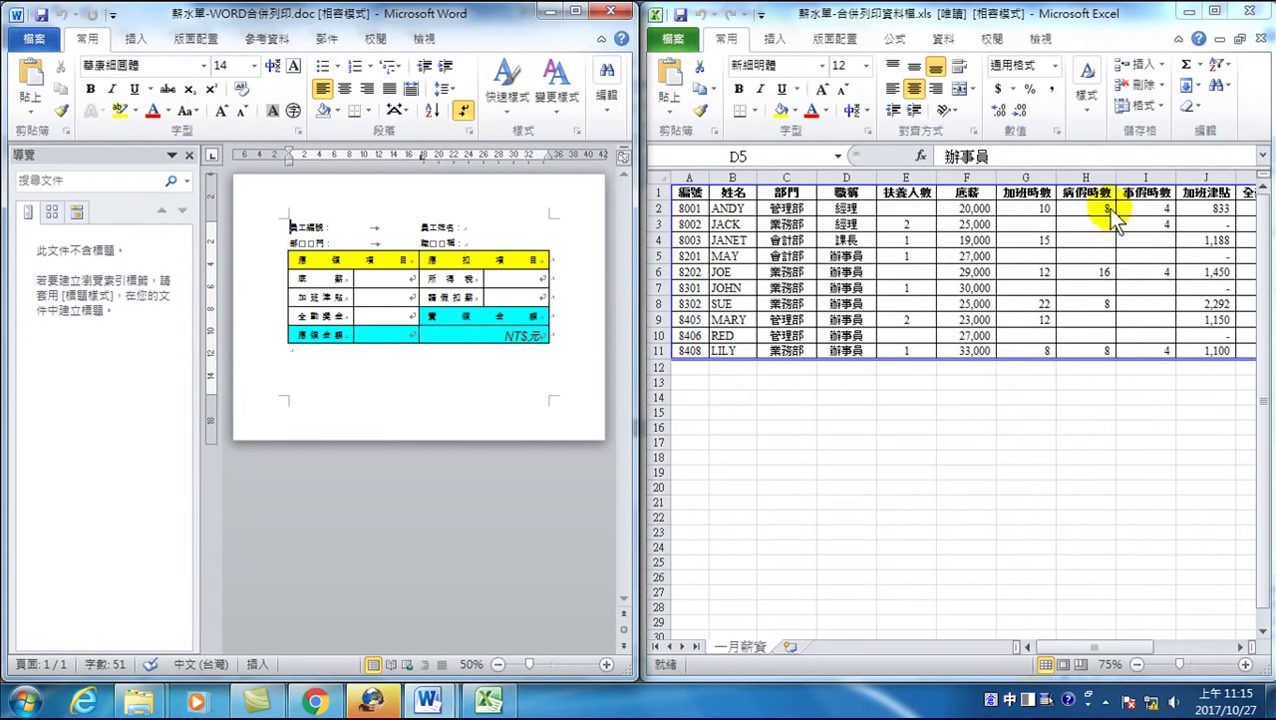
Scroll the Excel sheet two columns right and select column L, 應領金額
left_click(1067, 649)
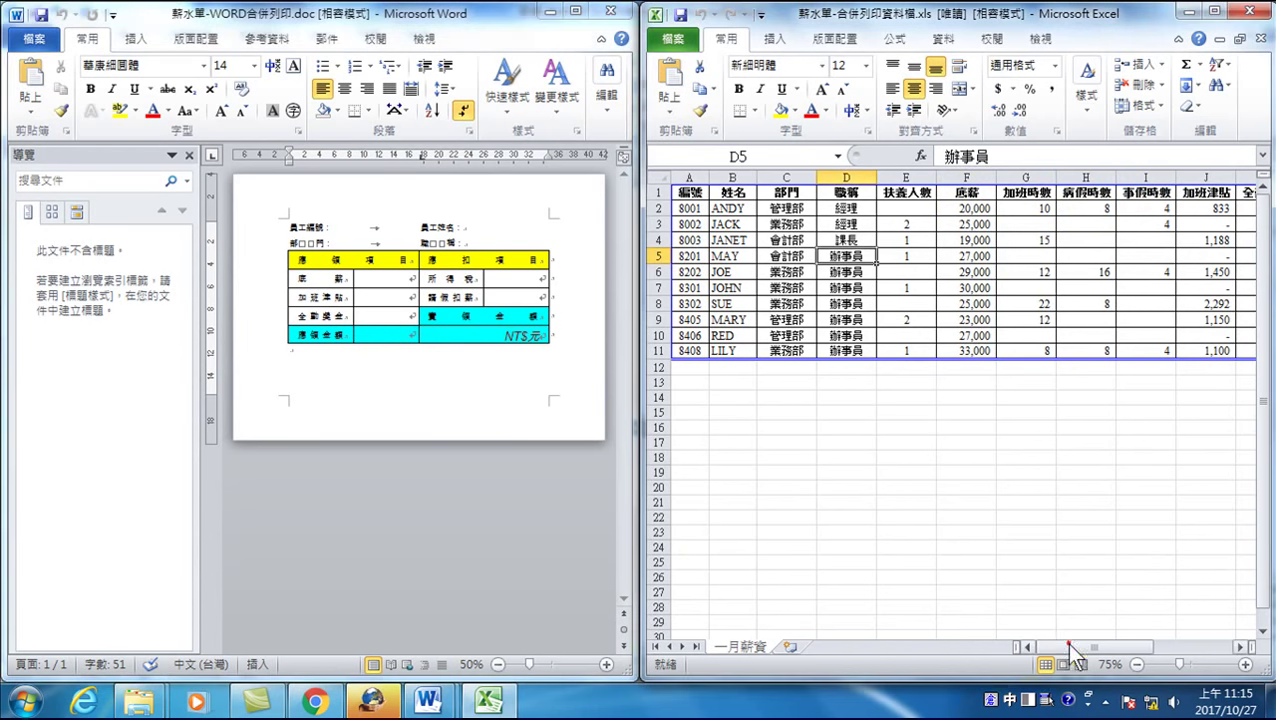
left_click(1240, 648)
left_click(1240, 648)
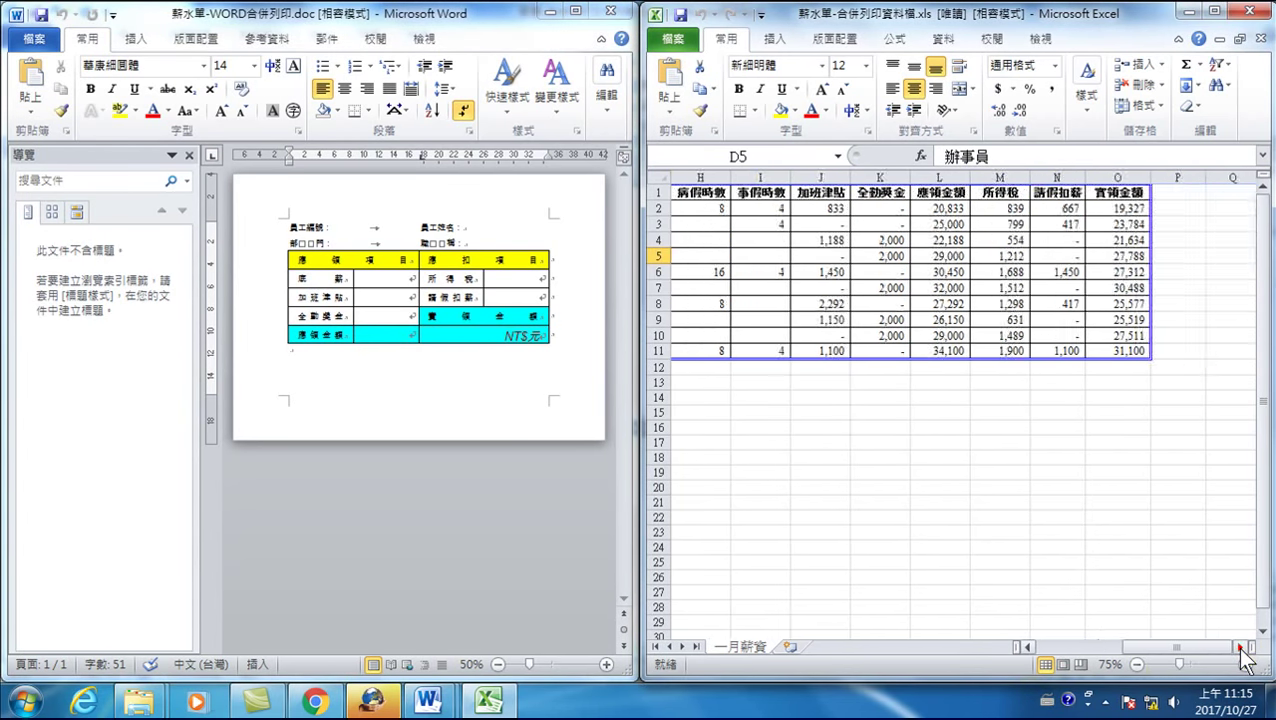
left_click(939, 177)
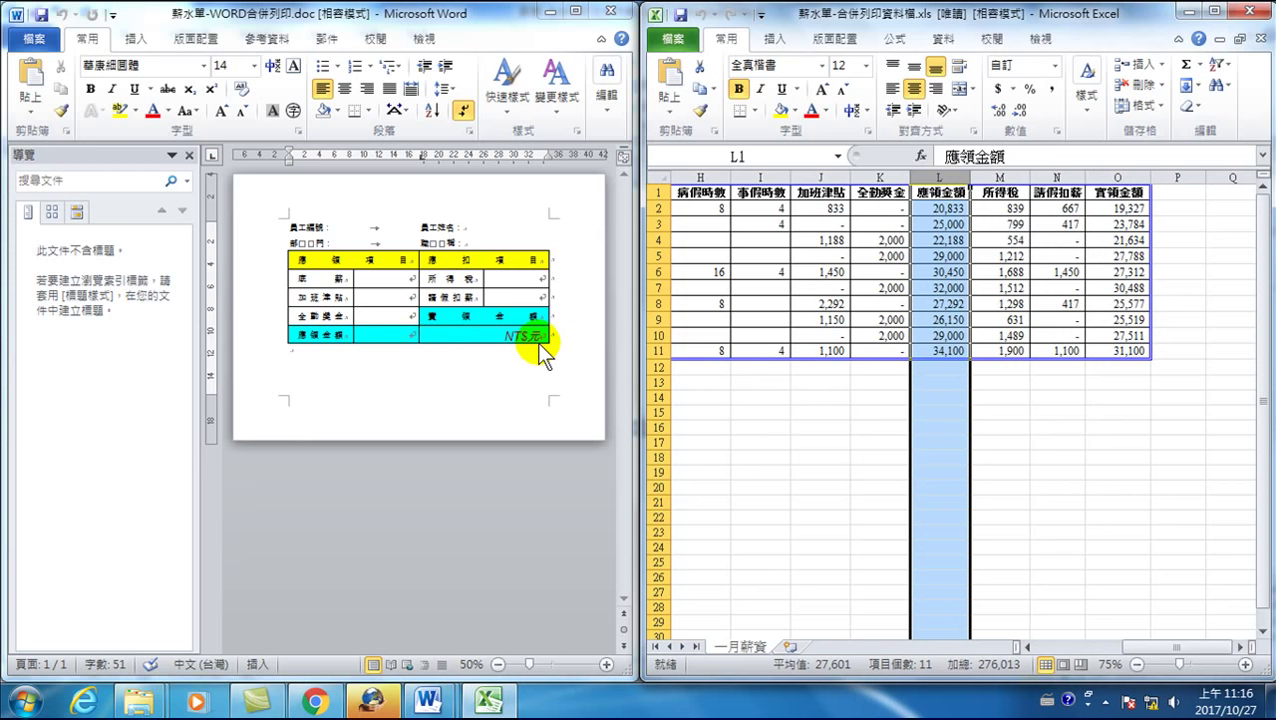
Scroll Excel back to column A, close it, and return to the 薪水單 document in Word
left_click_drag(1166, 648, 1072, 660)
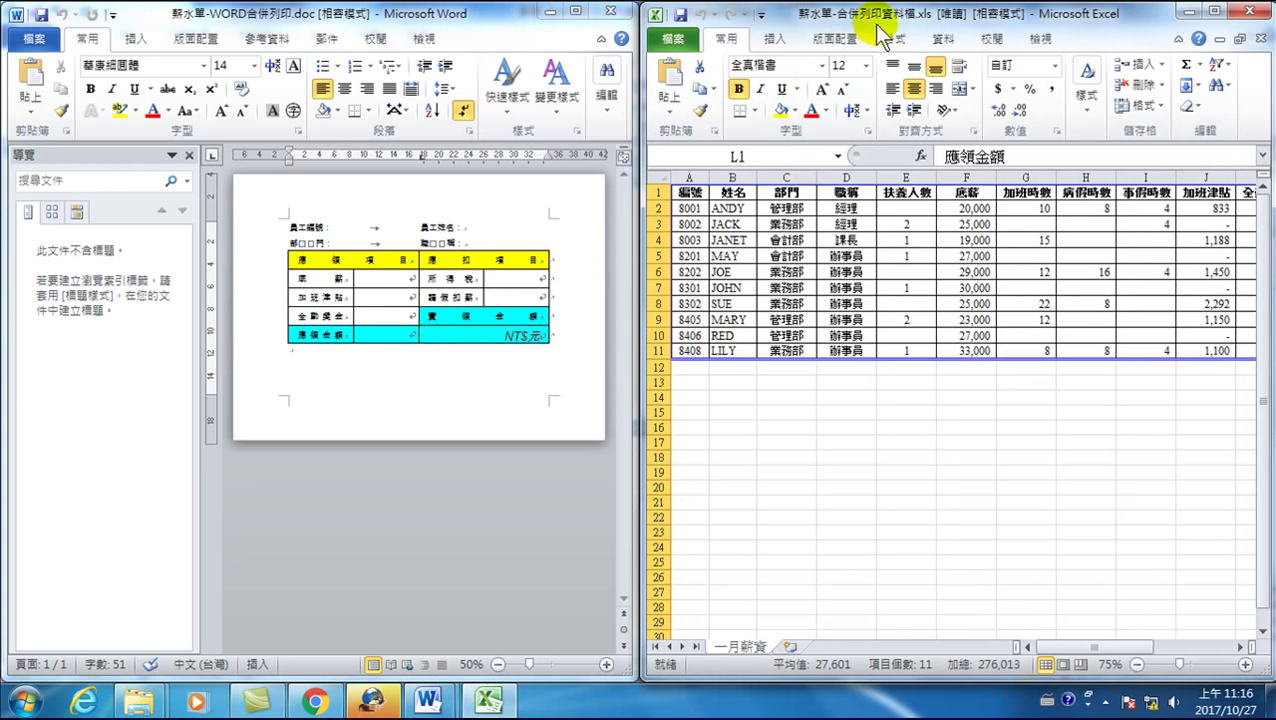
left_click(1252, 10)
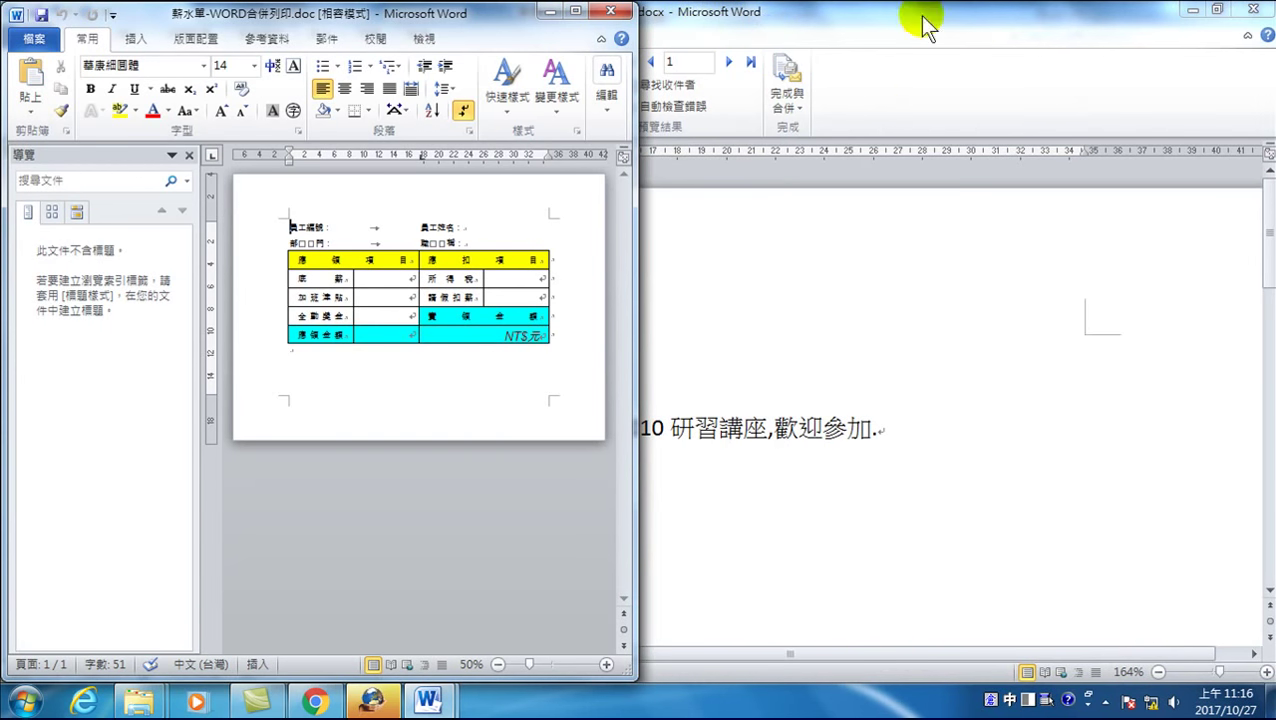
left_click(425, 700)
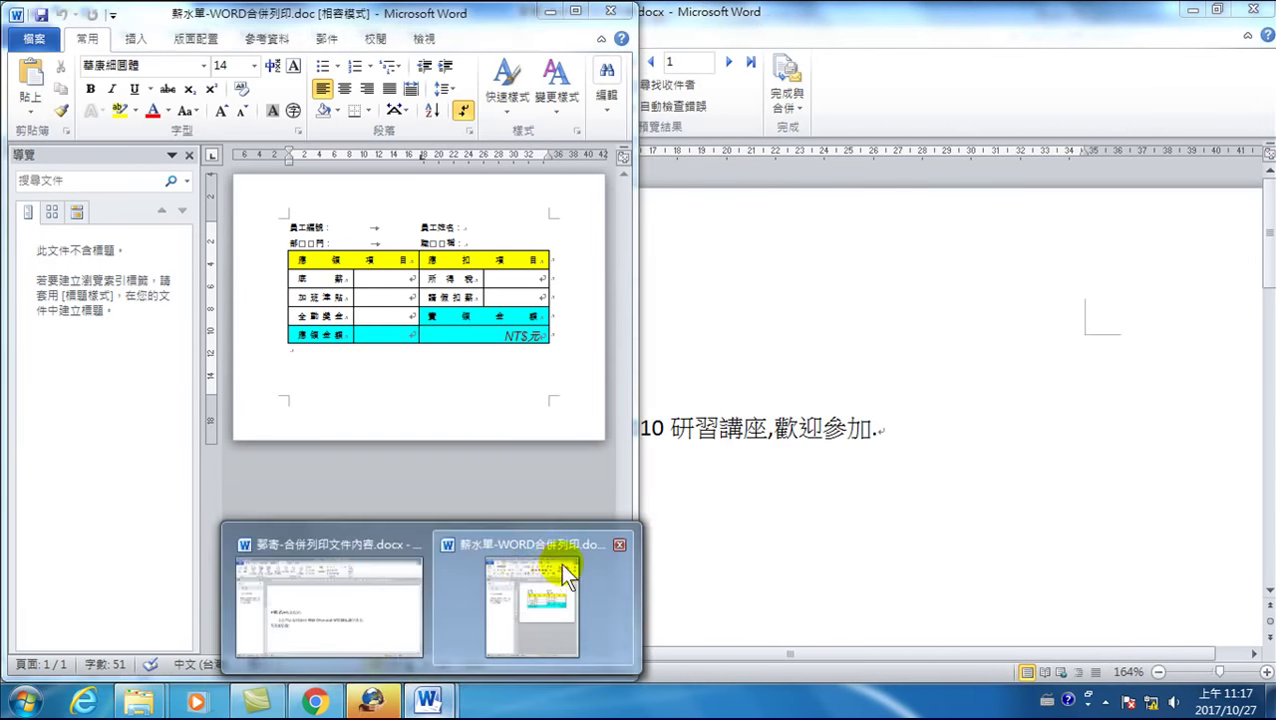
left_click(556, 575)
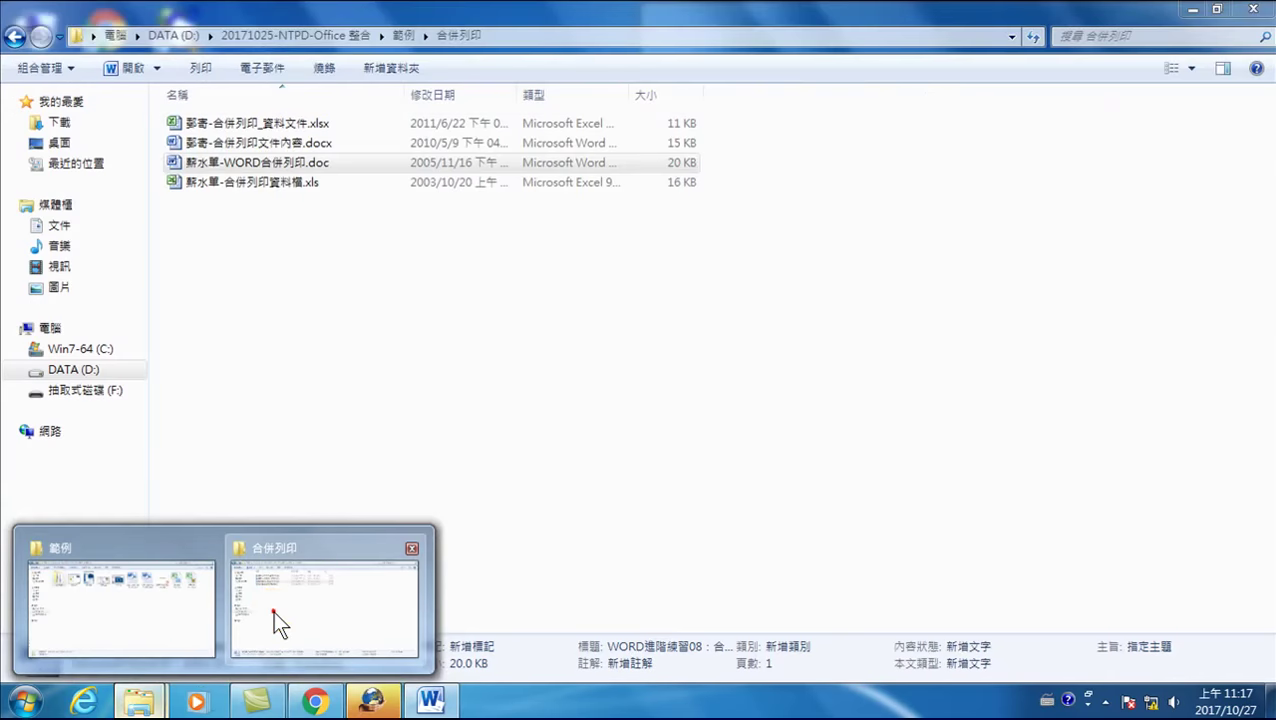
mouse_move(140, 701)
left_click(273, 610)
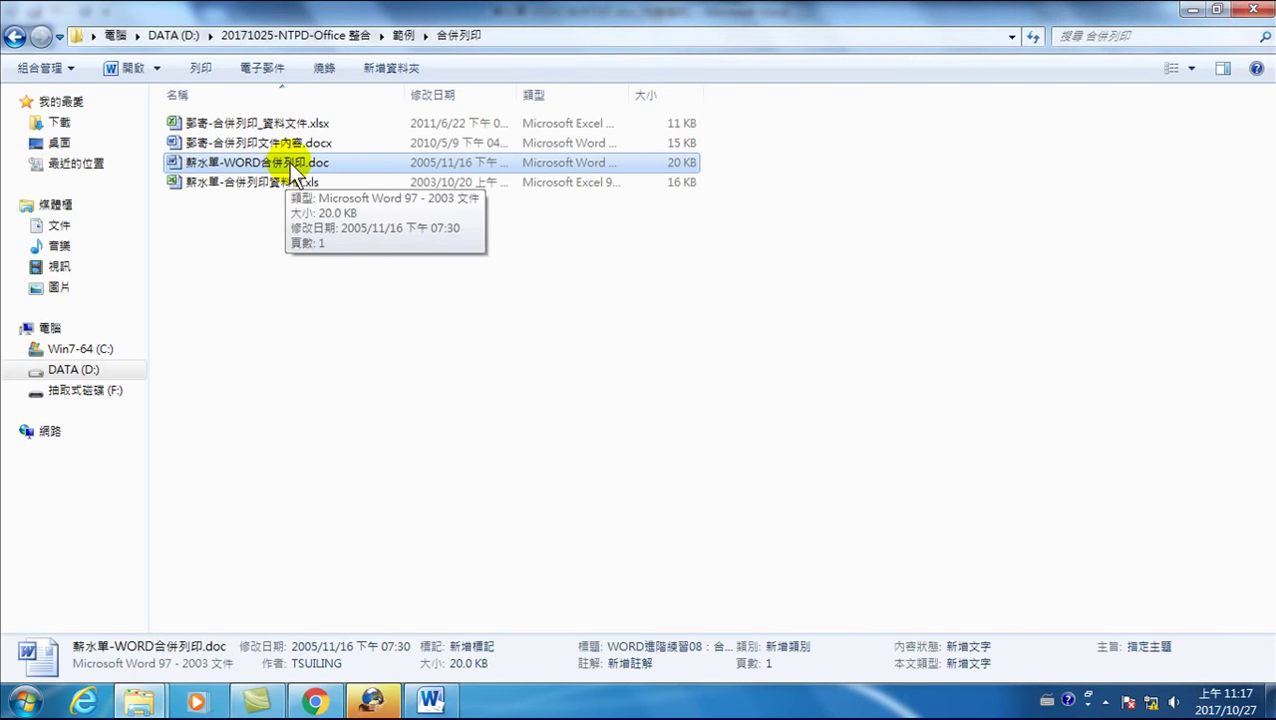
left_click(430, 700)
left_click(505, 327)
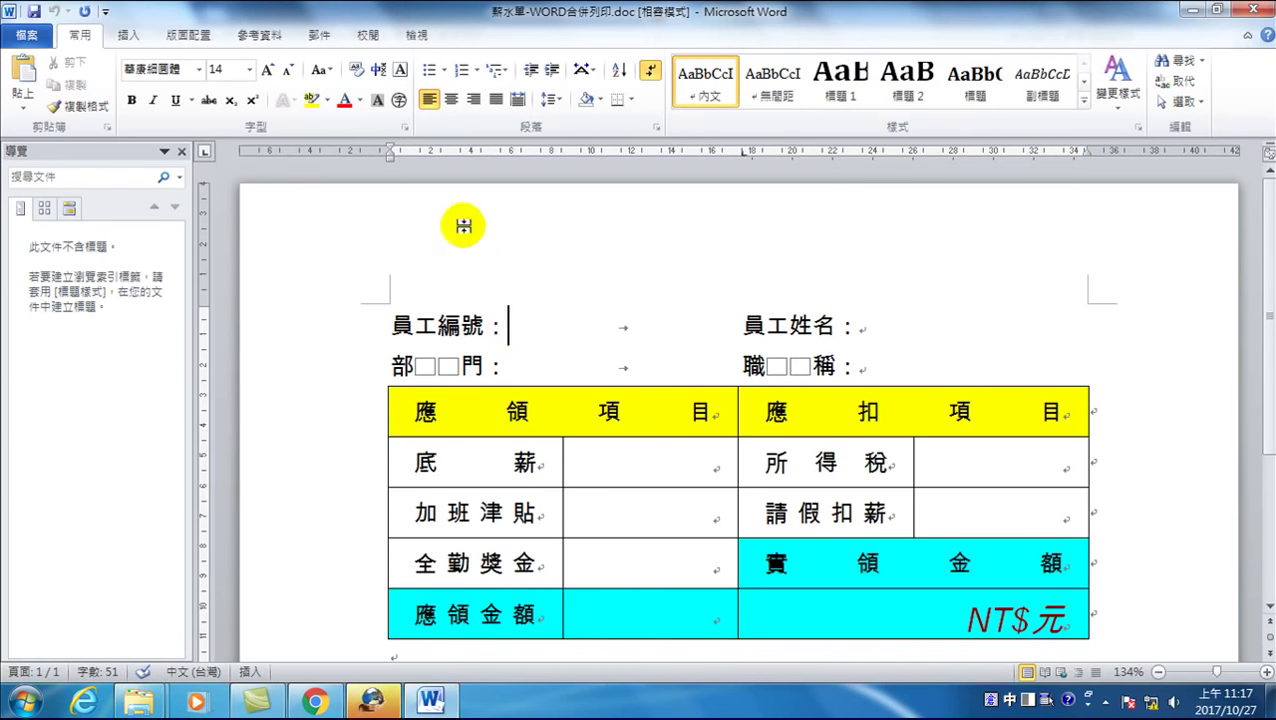
Start a Normal Word Document mail merge and show the Select Recipients options
left_click(322, 35)
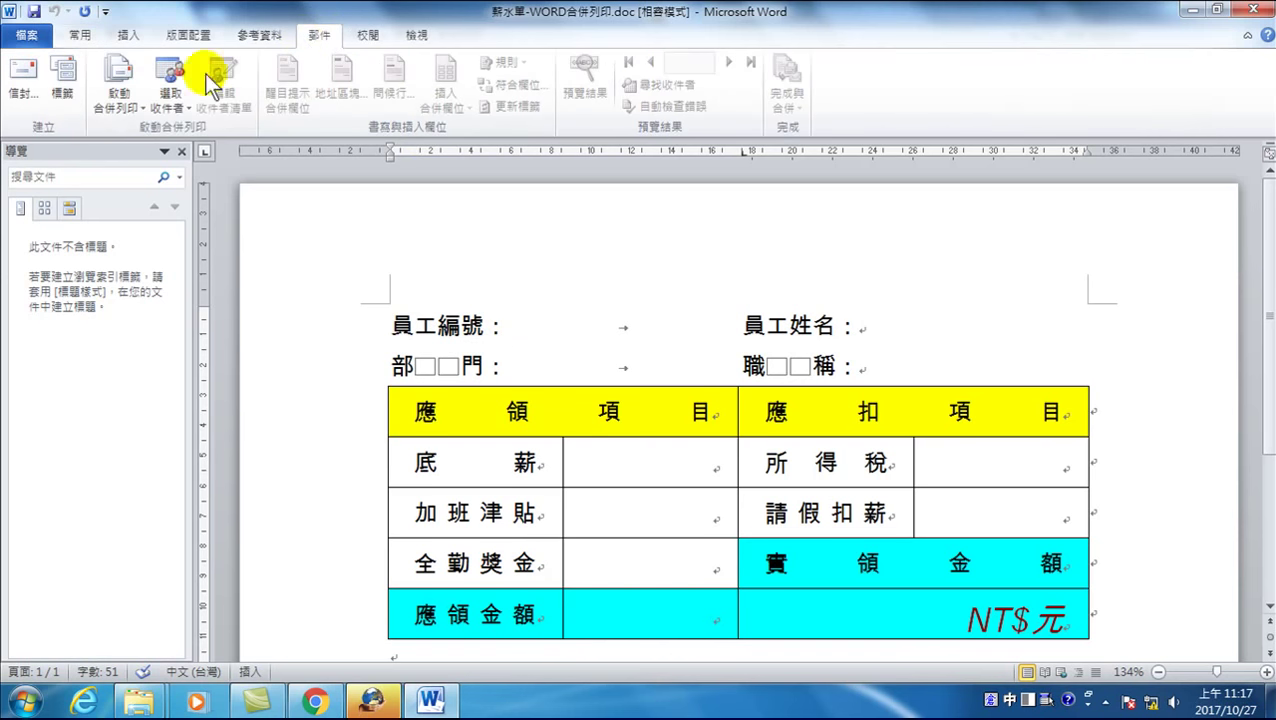
left_click(117, 97)
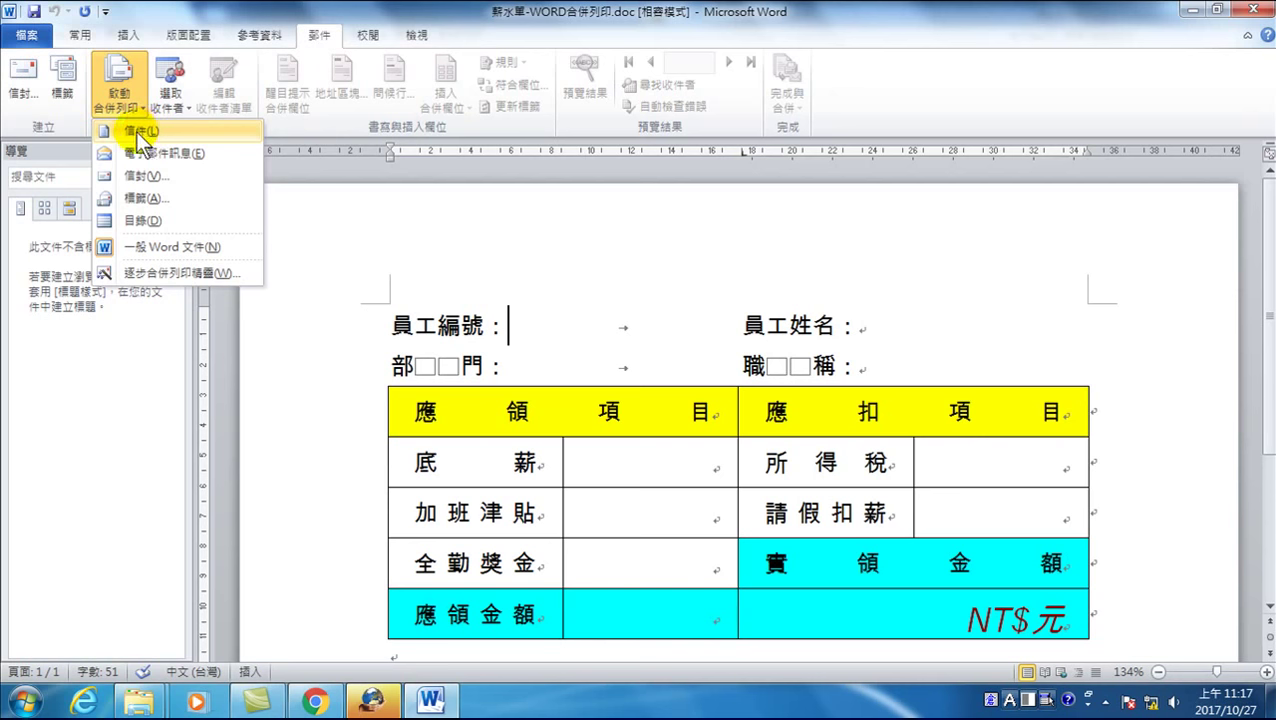
left_click(141, 247)
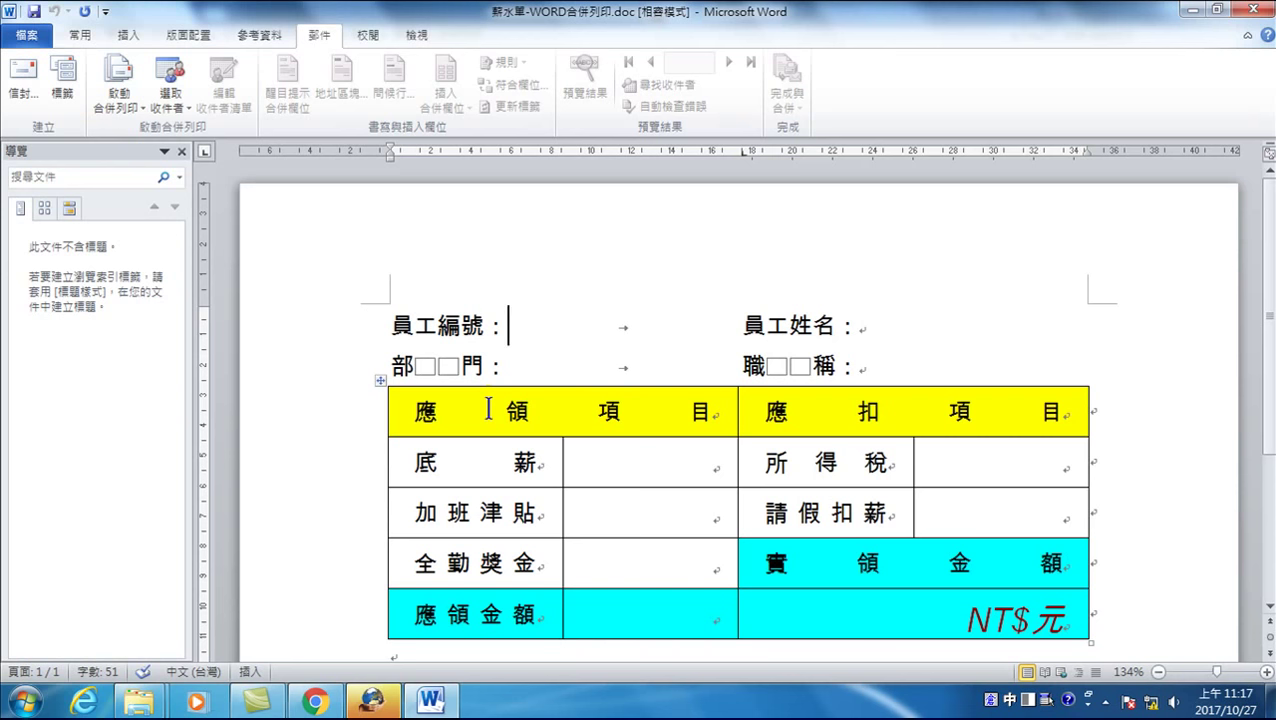
left_click(117, 110)
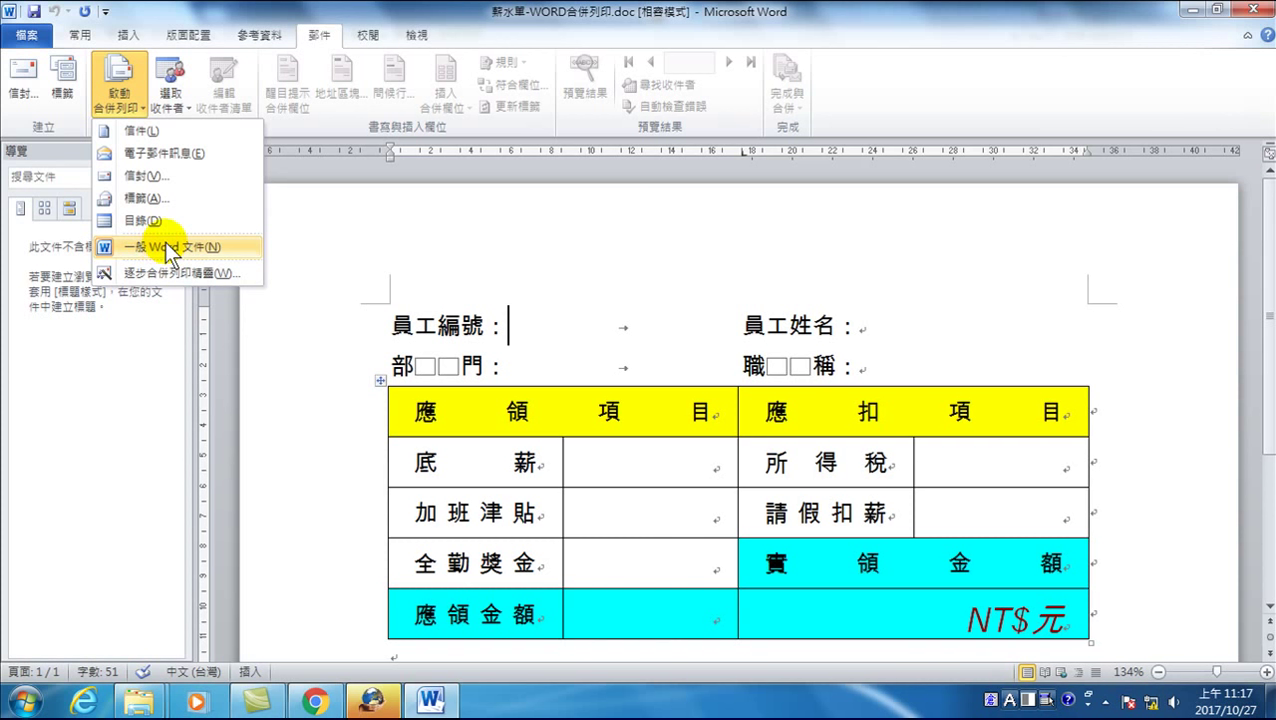
left_click(170, 100)
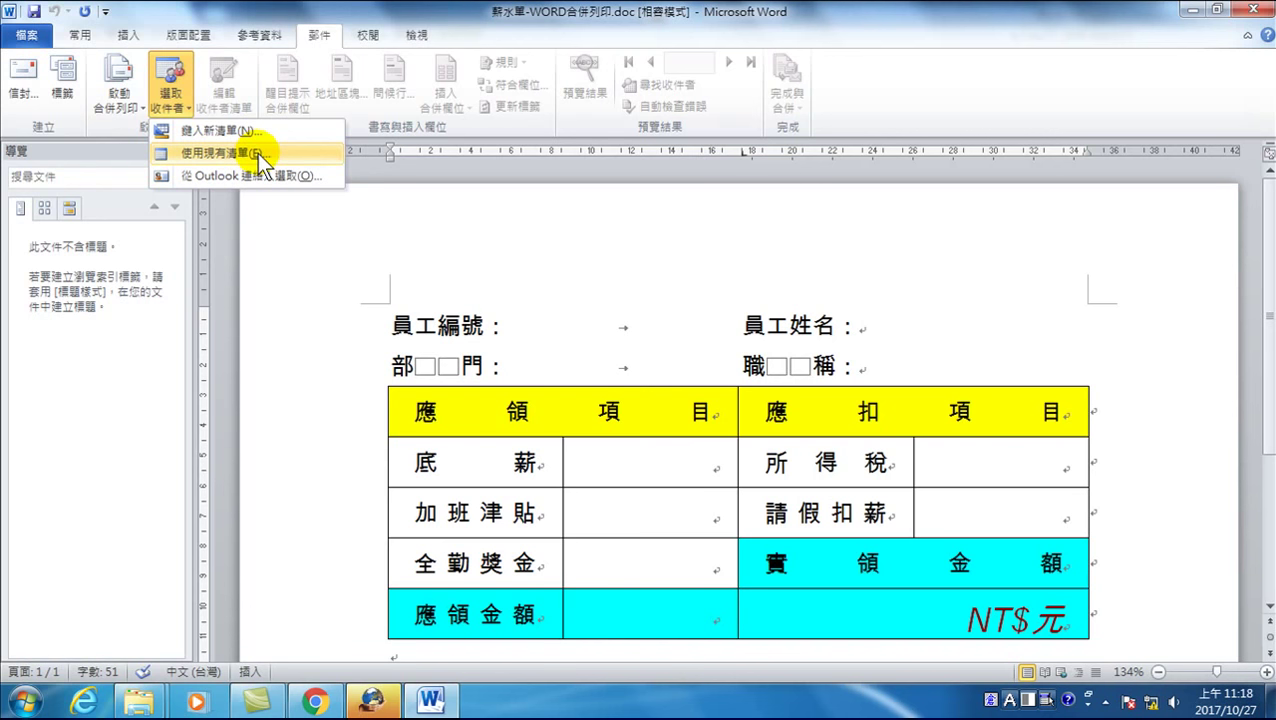
Use existing list D:\20171025-NTPD-Office 整合\範例\合併列印\薪水單-合併列印資料檔.xls, confirming its payroll sheet
left_click(262, 165)
left_click_drag(147, 206, 133, 271)
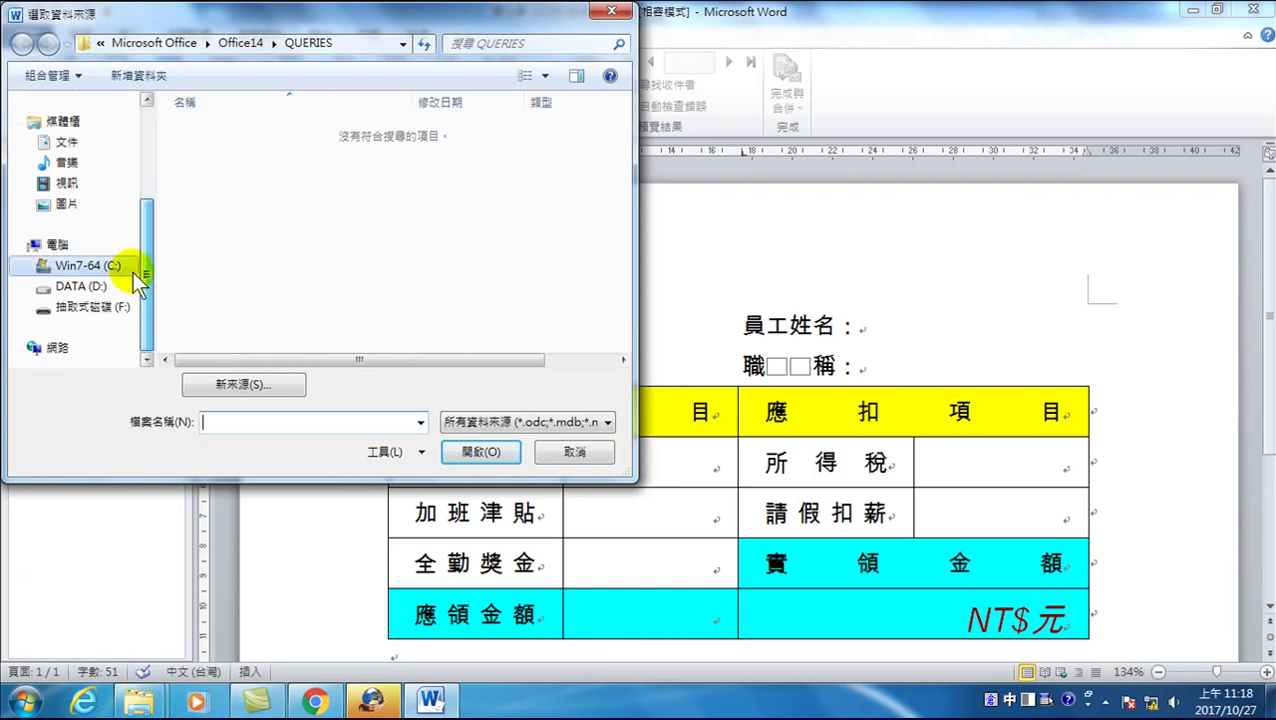
left_click(82, 286)
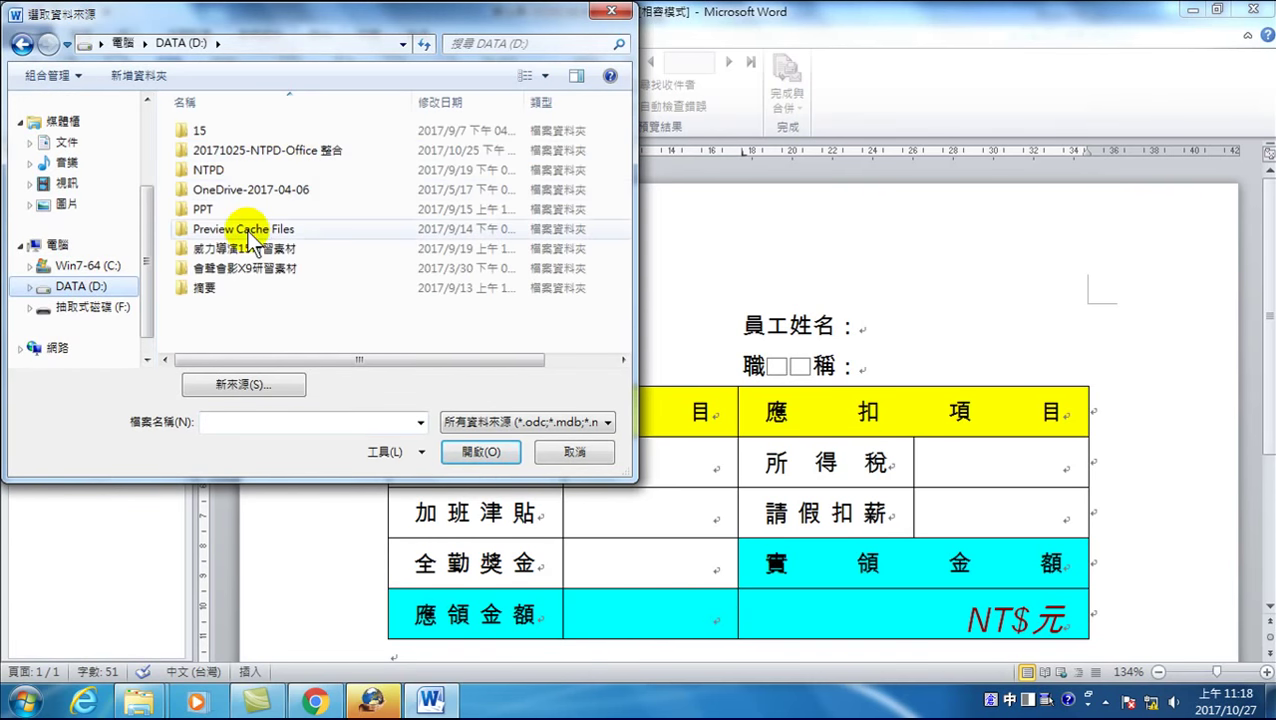
double_click(262, 152)
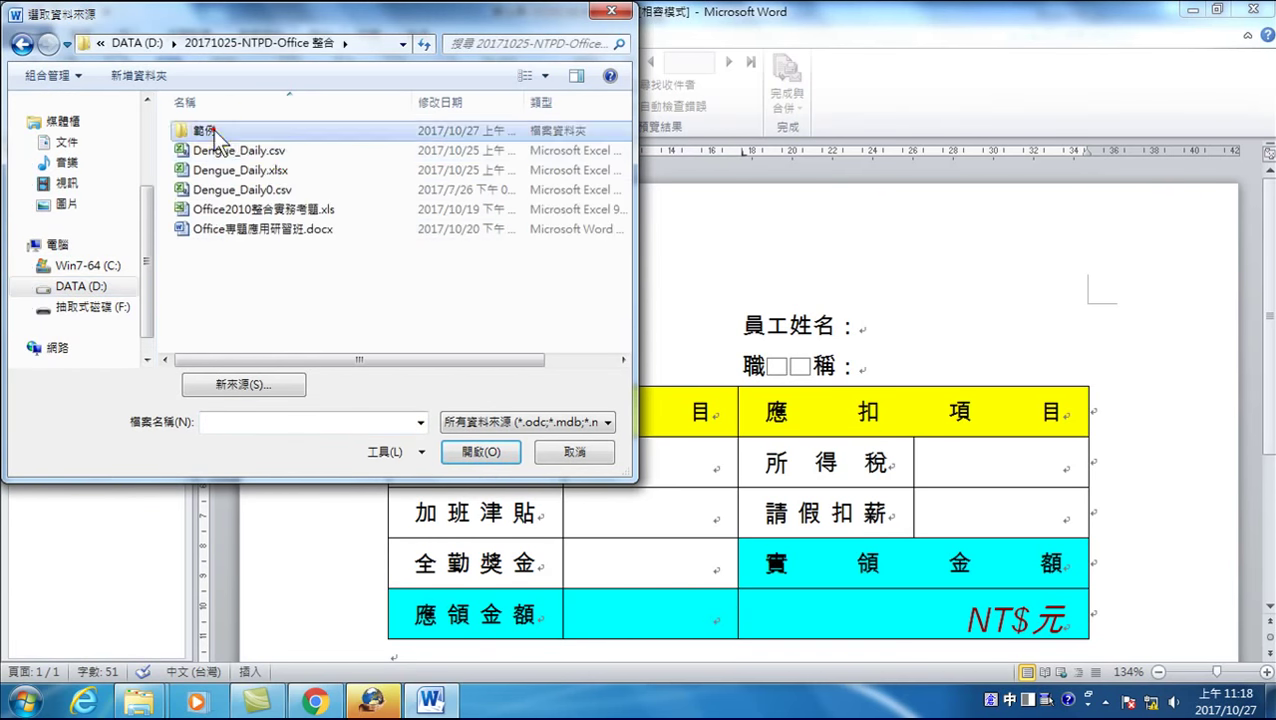
double_click(210, 131)
double_click(228, 130)
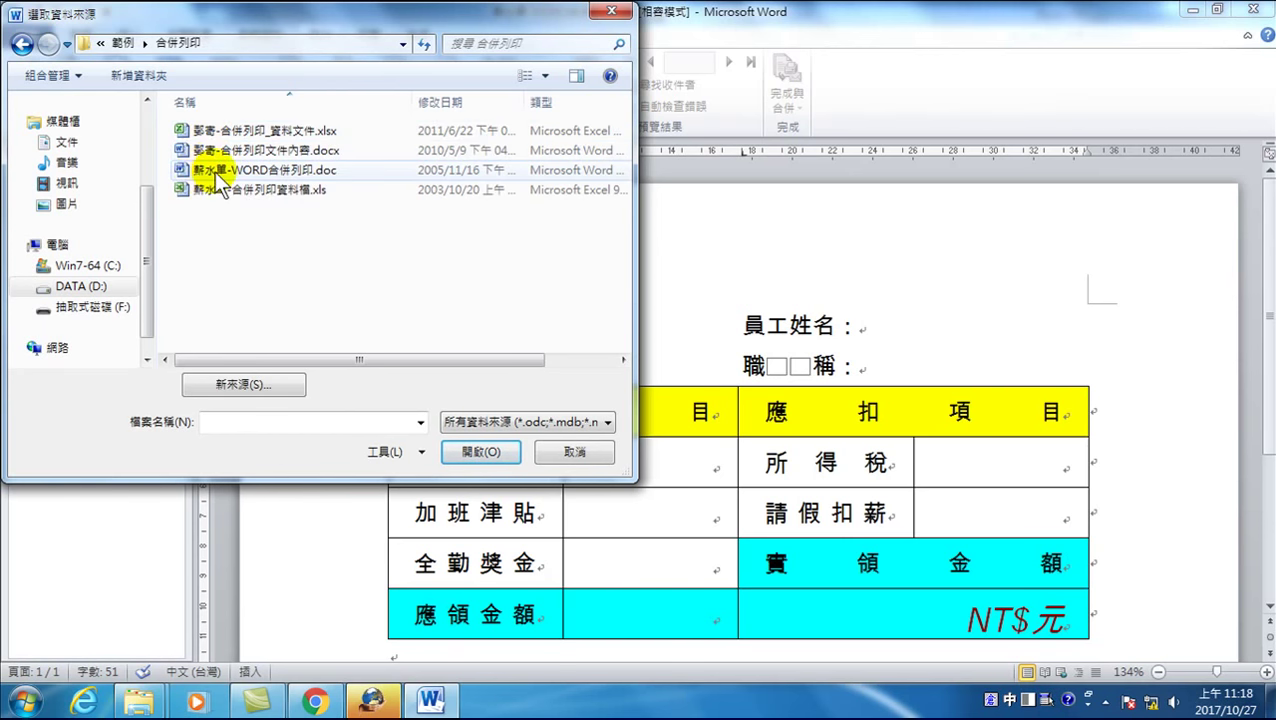
left_click(270, 190)
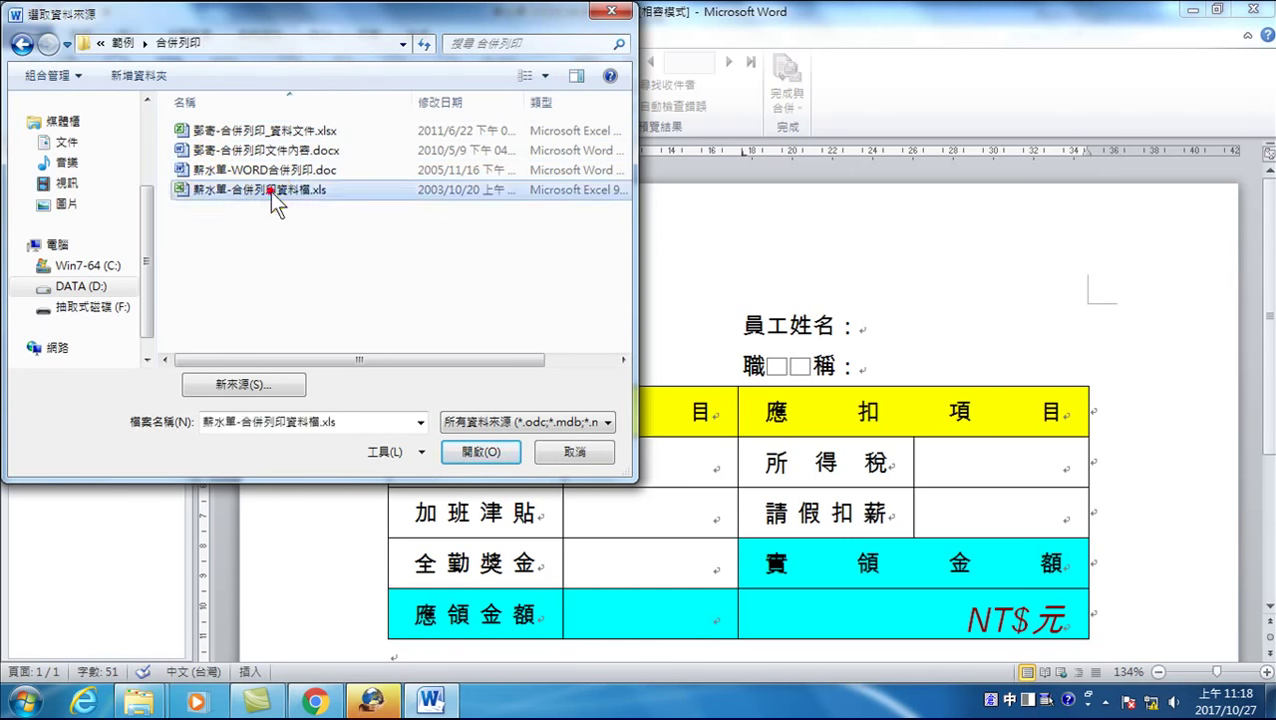
left_click(474, 449)
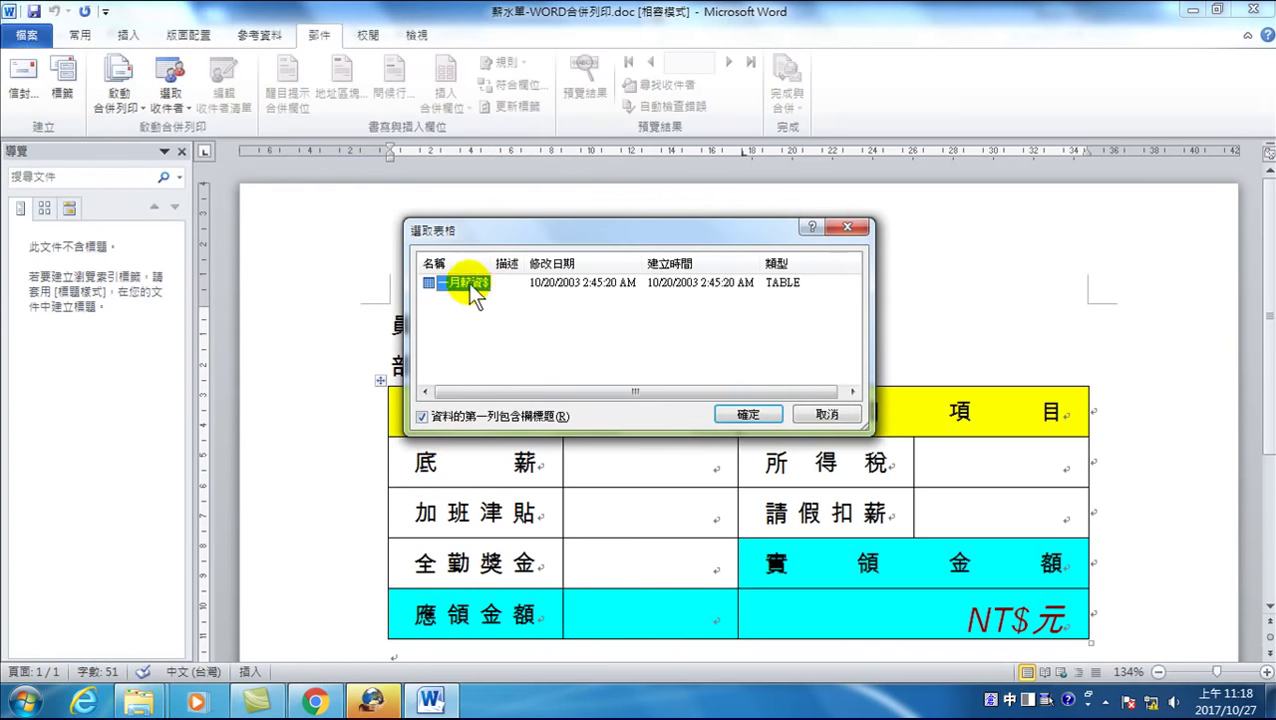
left_click(741, 414)
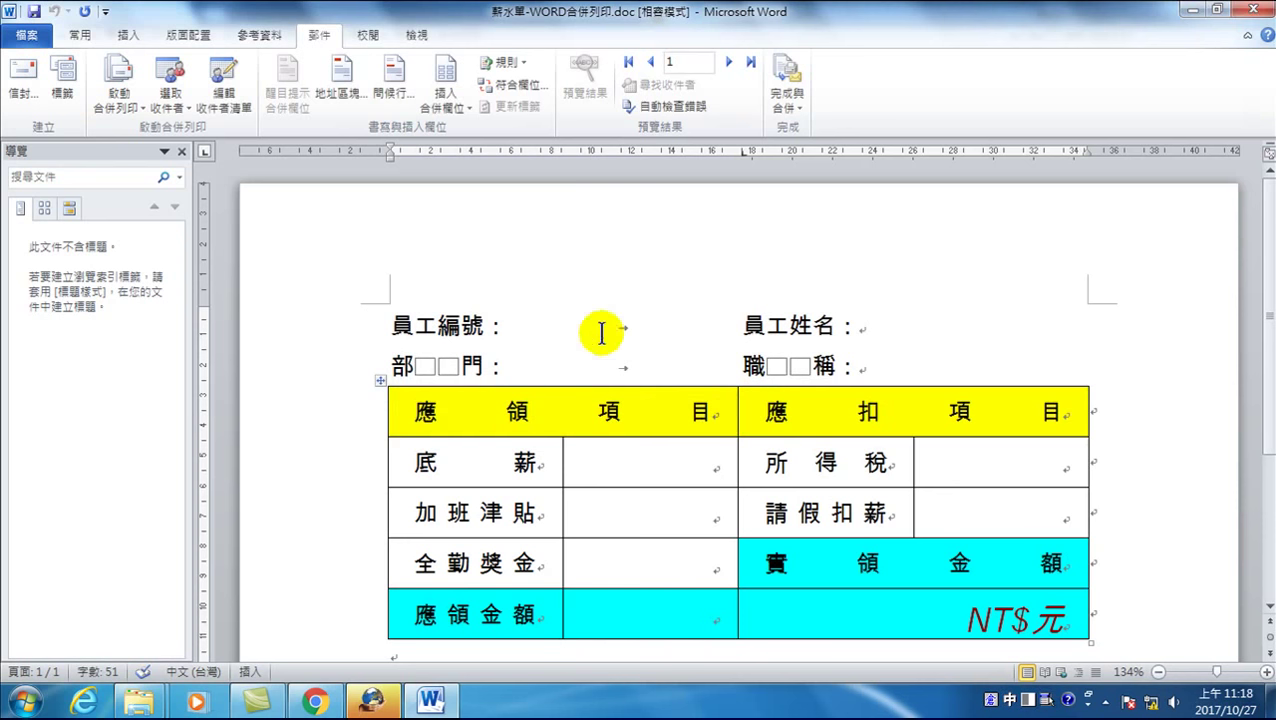
Insert the 編號, 姓名 and 職稱 merge fields, plus a 姓名 field after 部門：
left_click(512, 324)
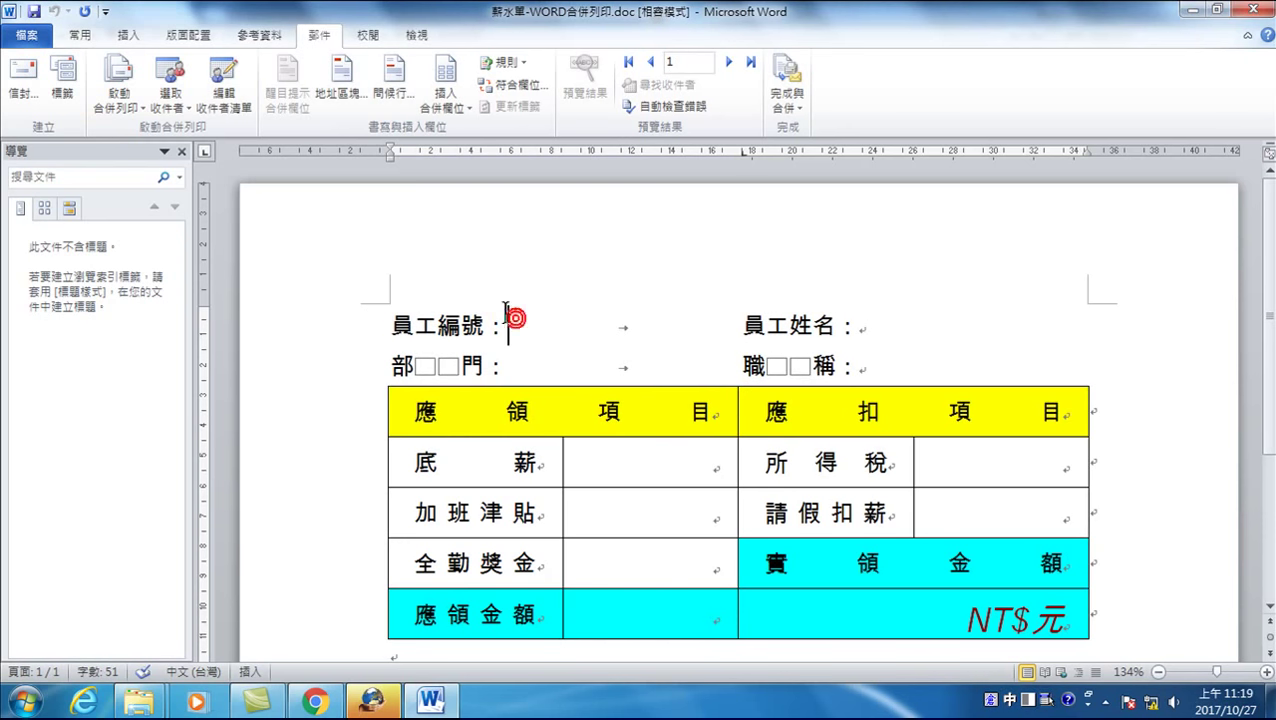
left_click(450, 100)
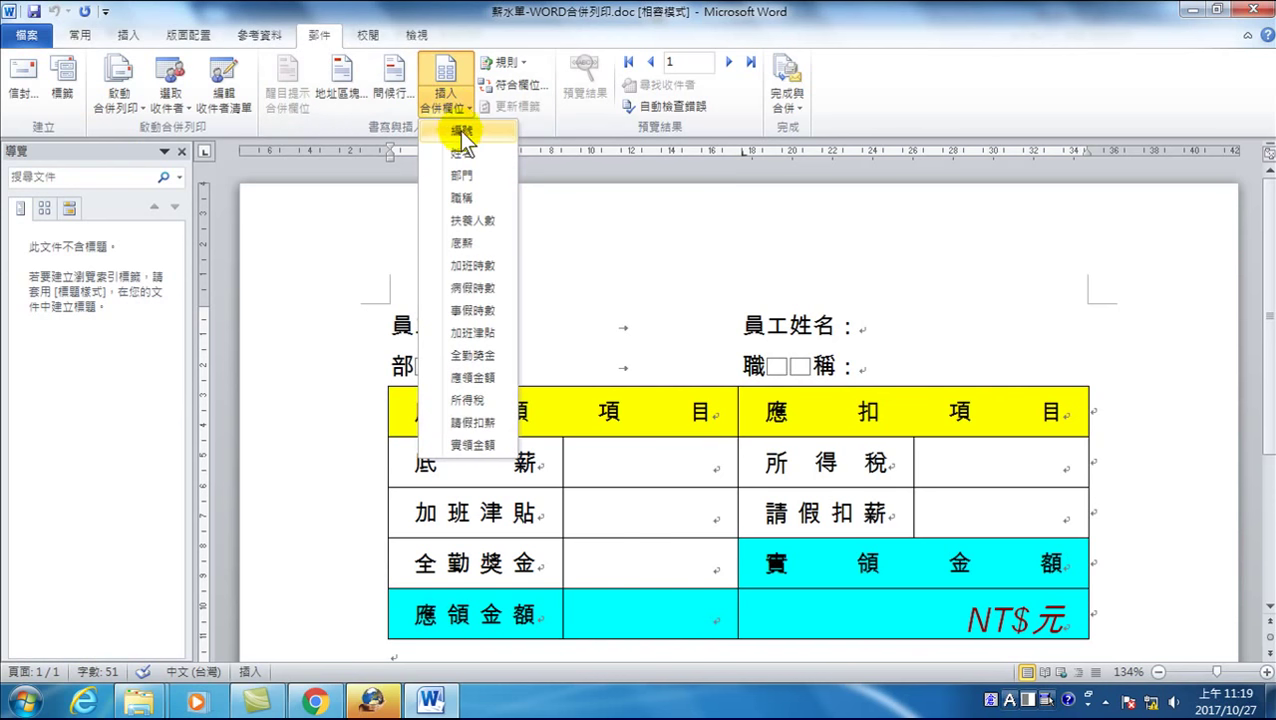
left_click(460, 130)
left_click(862, 326)
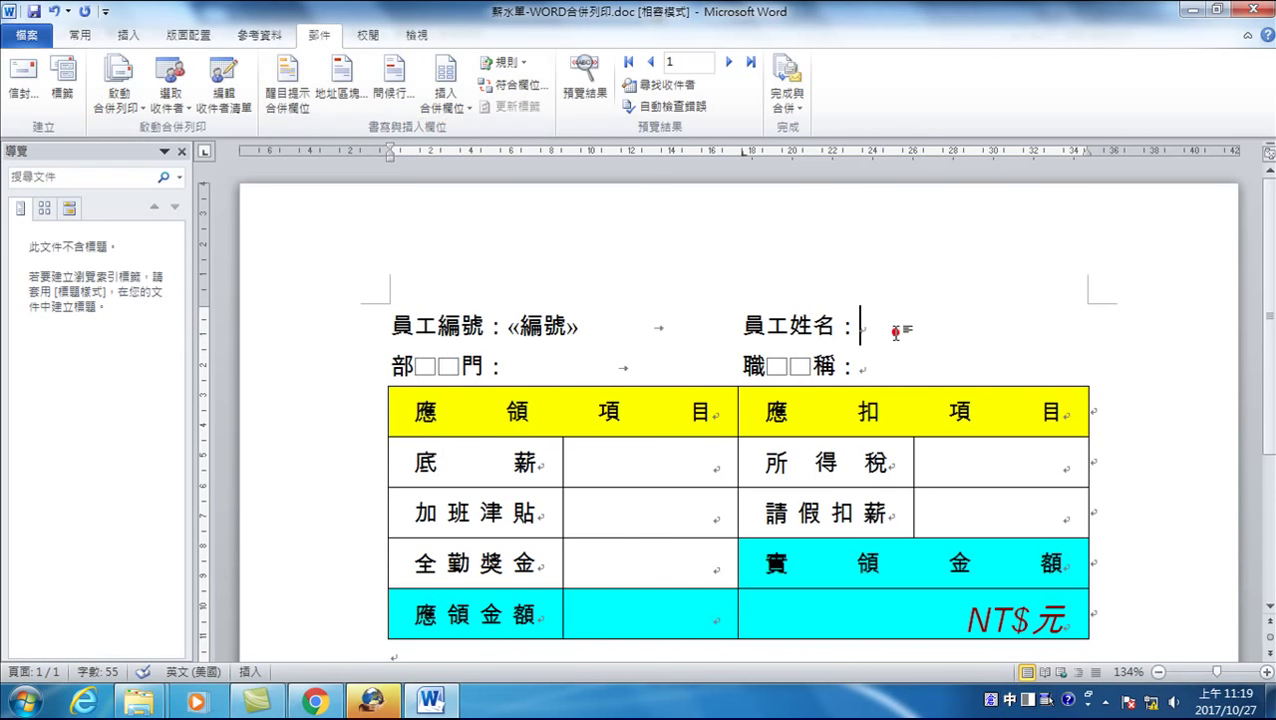
left_click(452, 104)
left_click(463, 155)
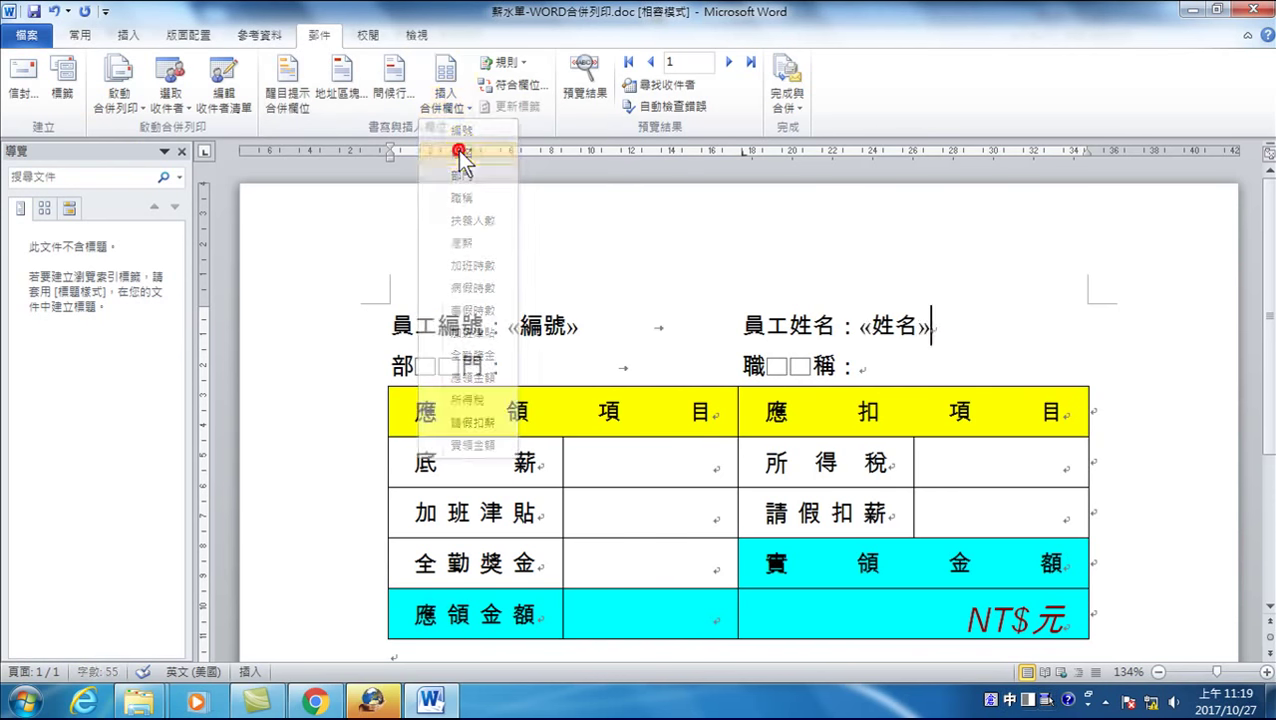
left_click(508, 366)
left_click(445, 104)
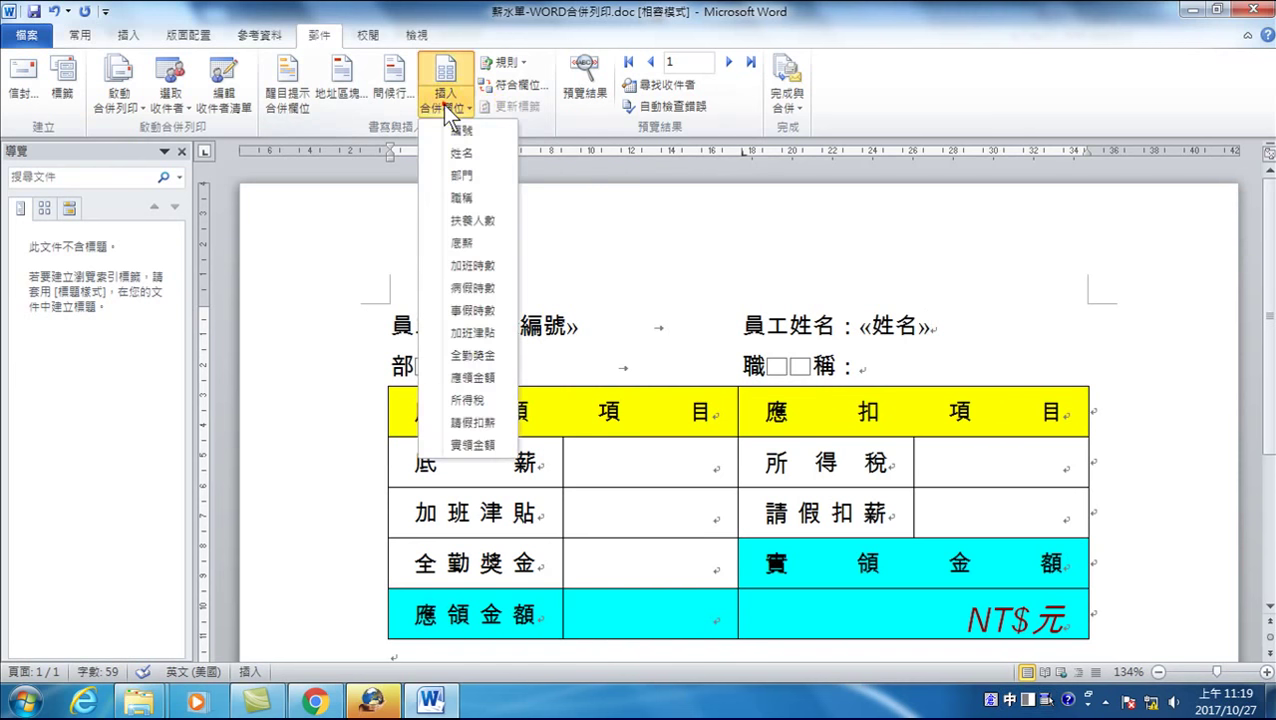
left_click(476, 153)
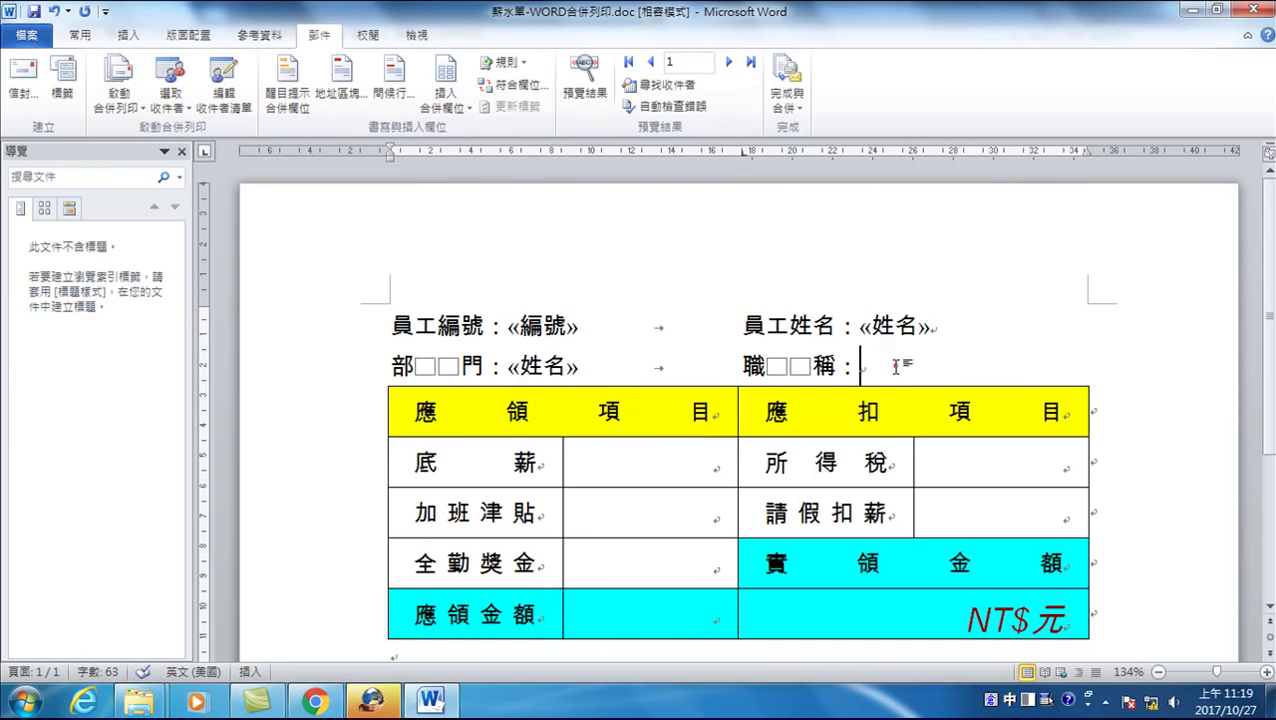
left_click(443, 100)
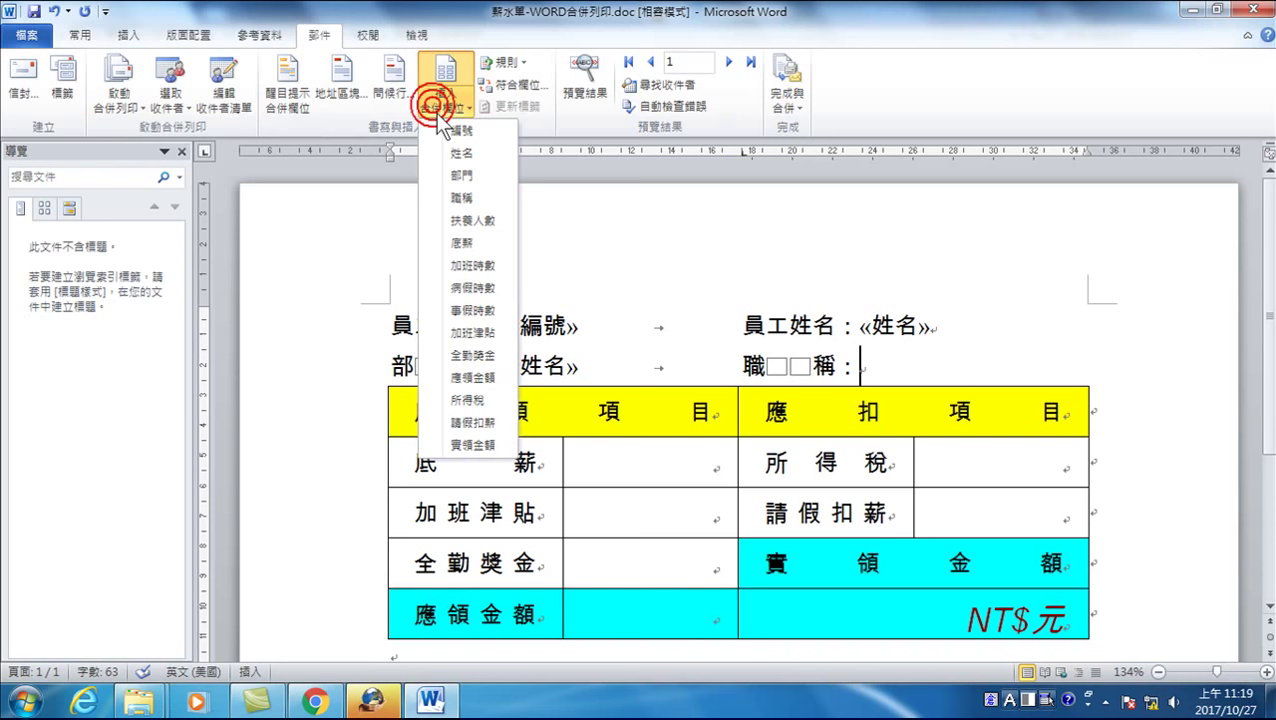
left_click(471, 198)
Insert the 底薪, 所得稅, 加班津貼 and 請假扣薪 merge fields into their value cells
left_click(632, 462)
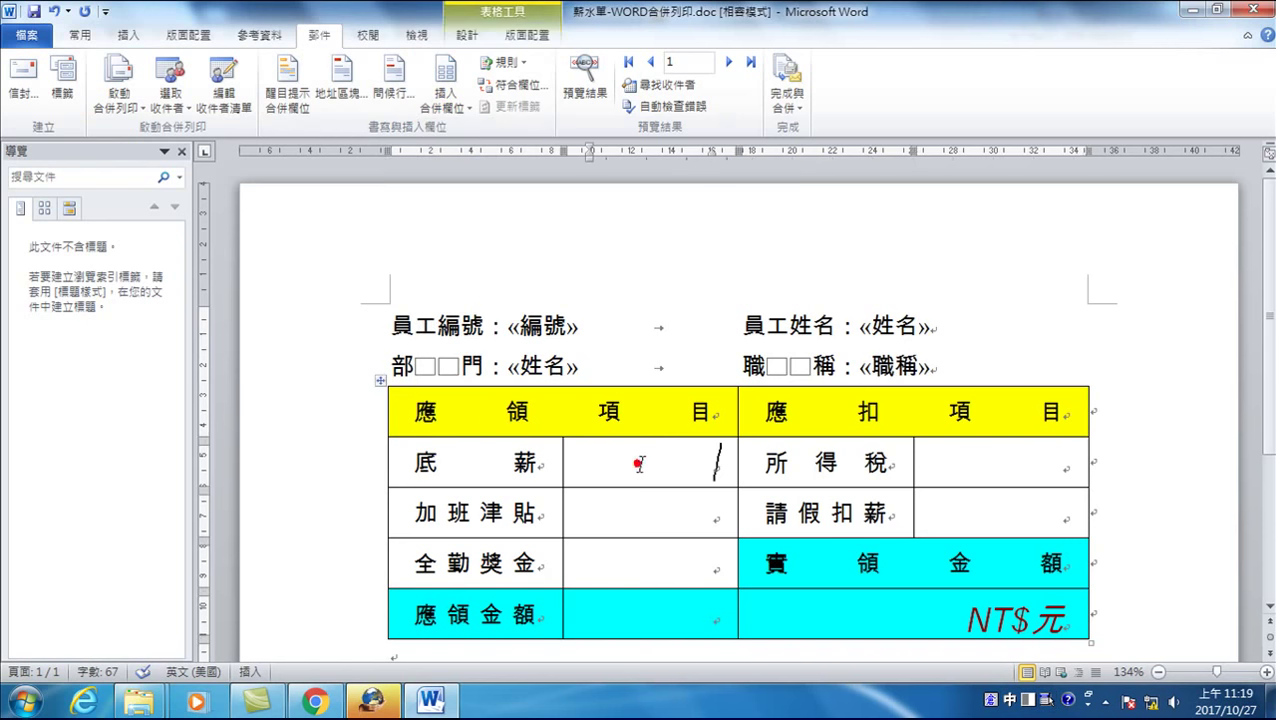
left_click(443, 104)
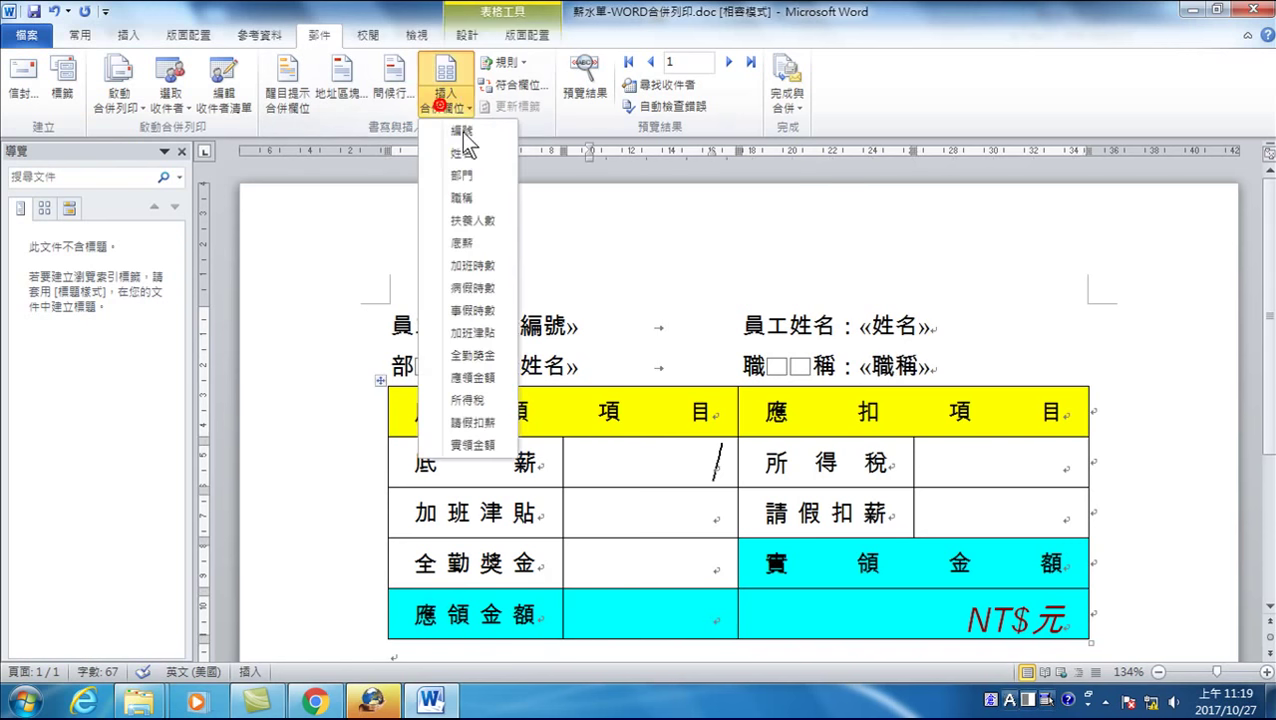
left_click(449, 243)
left_click(1064, 466)
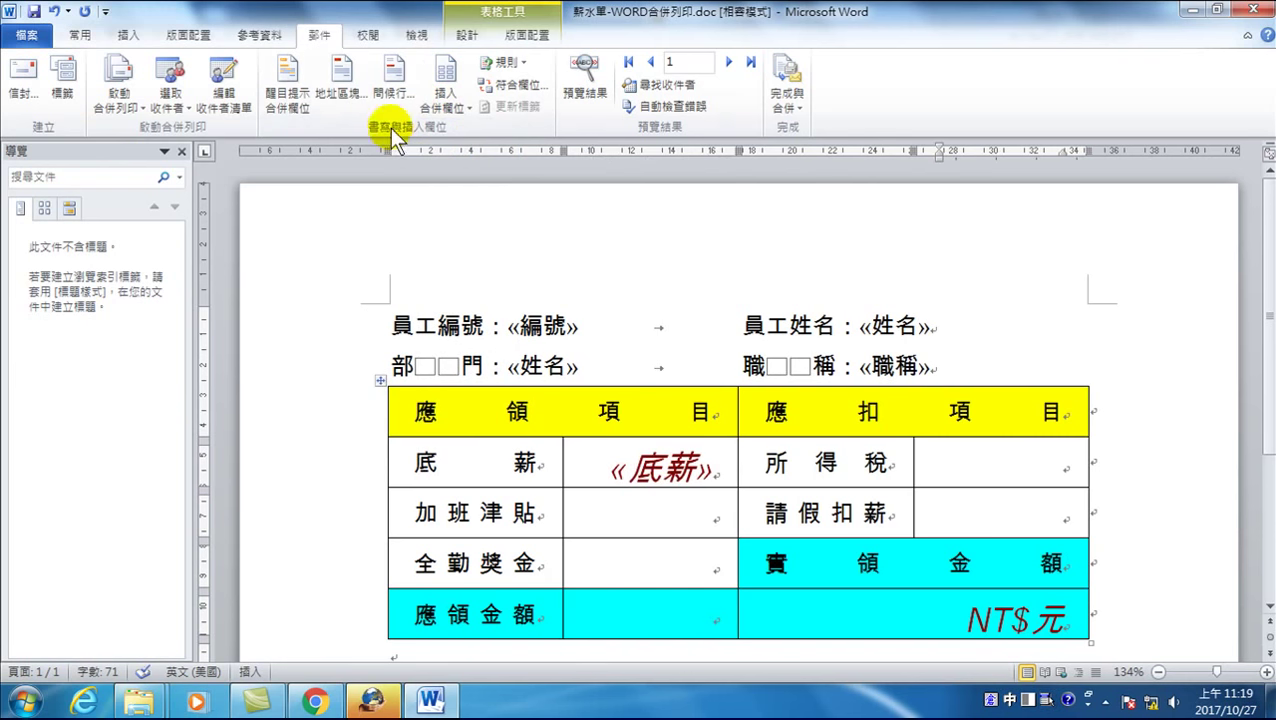
left_click(441, 106)
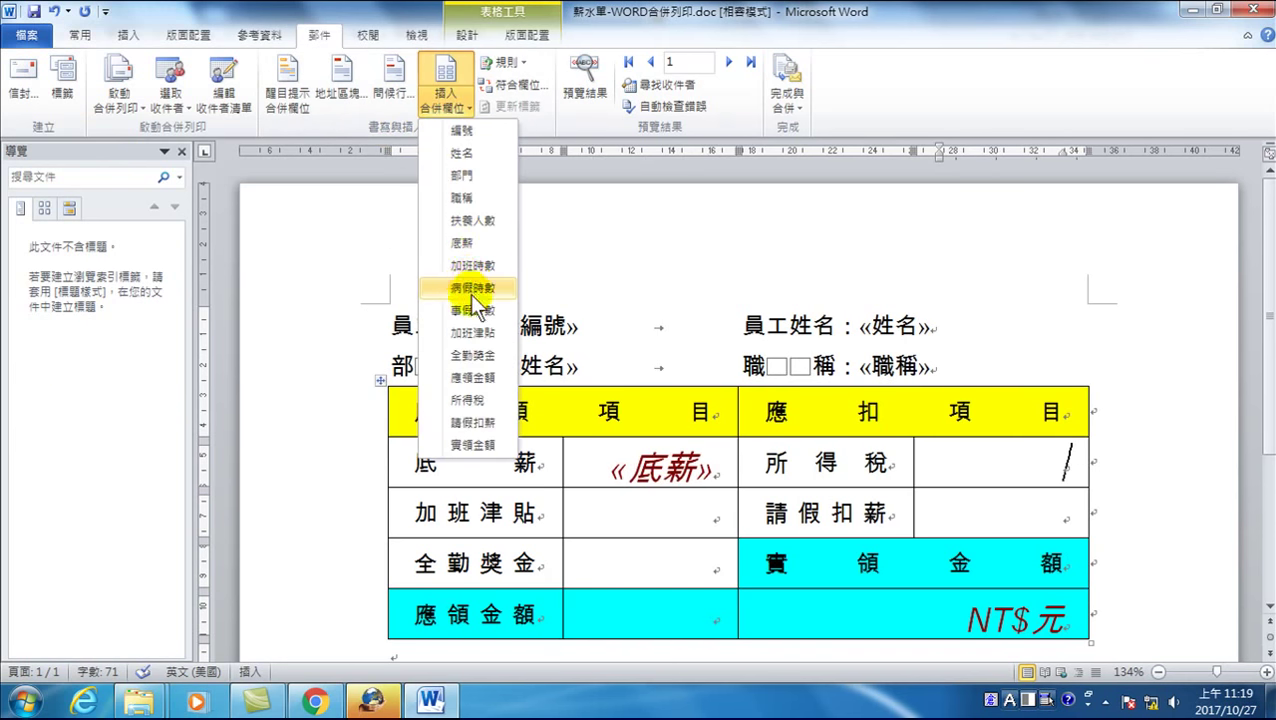
left_click(466, 400)
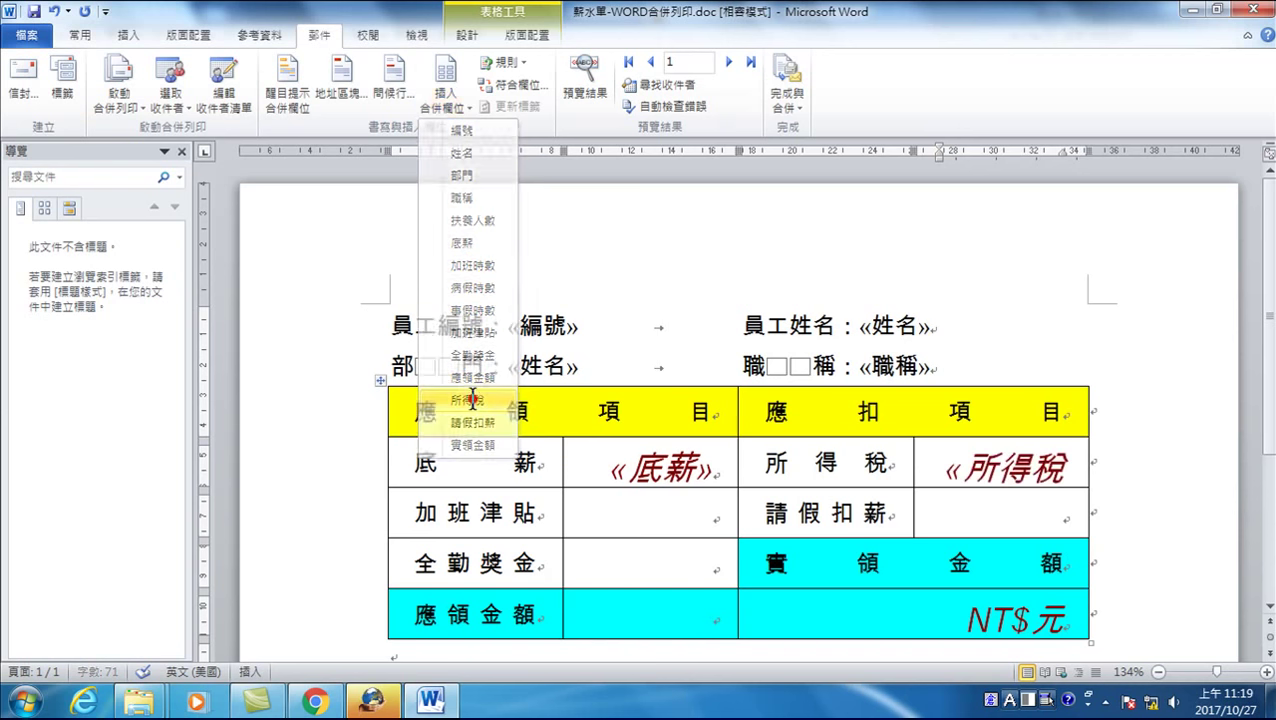
left_click(678, 533)
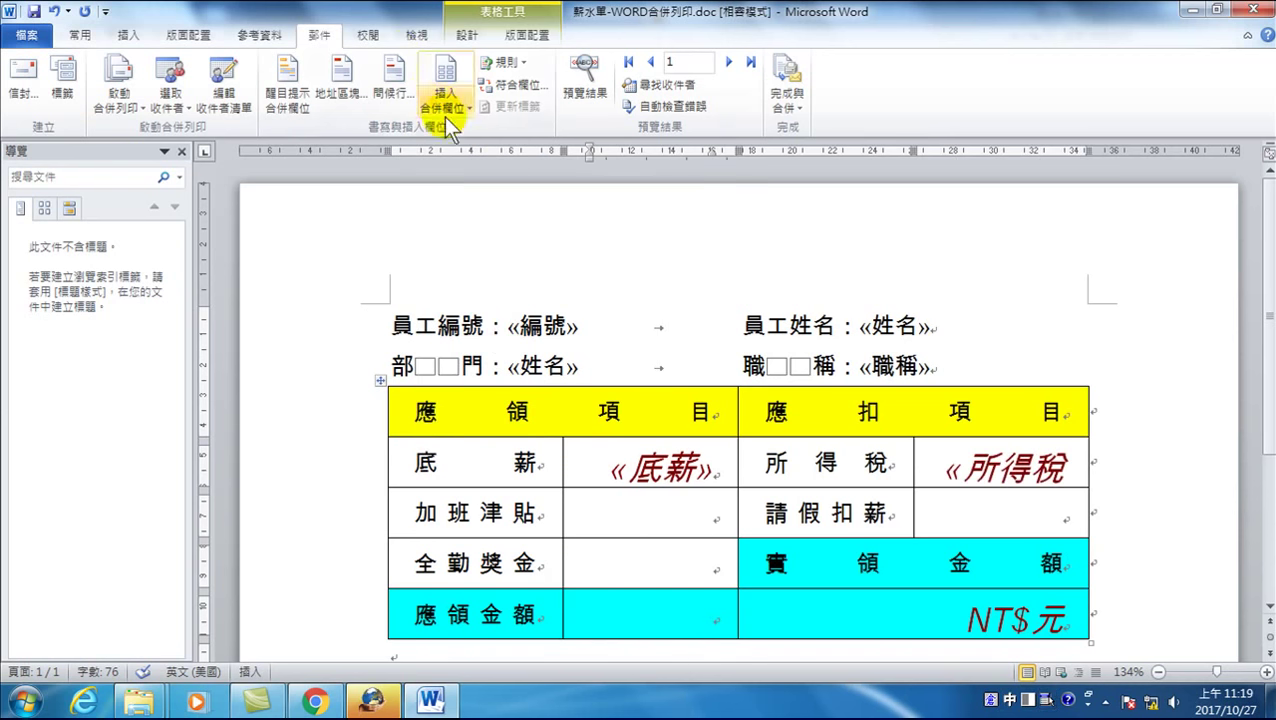
left_click(445, 100)
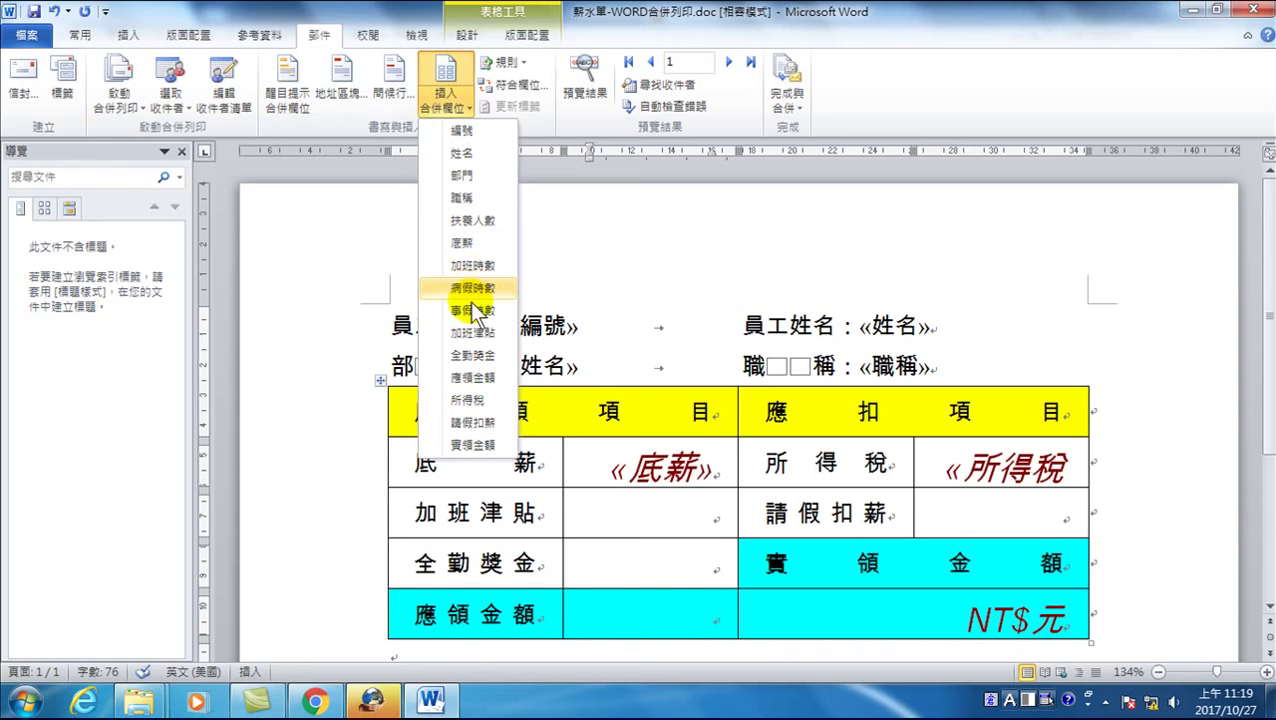
left_click(470, 331)
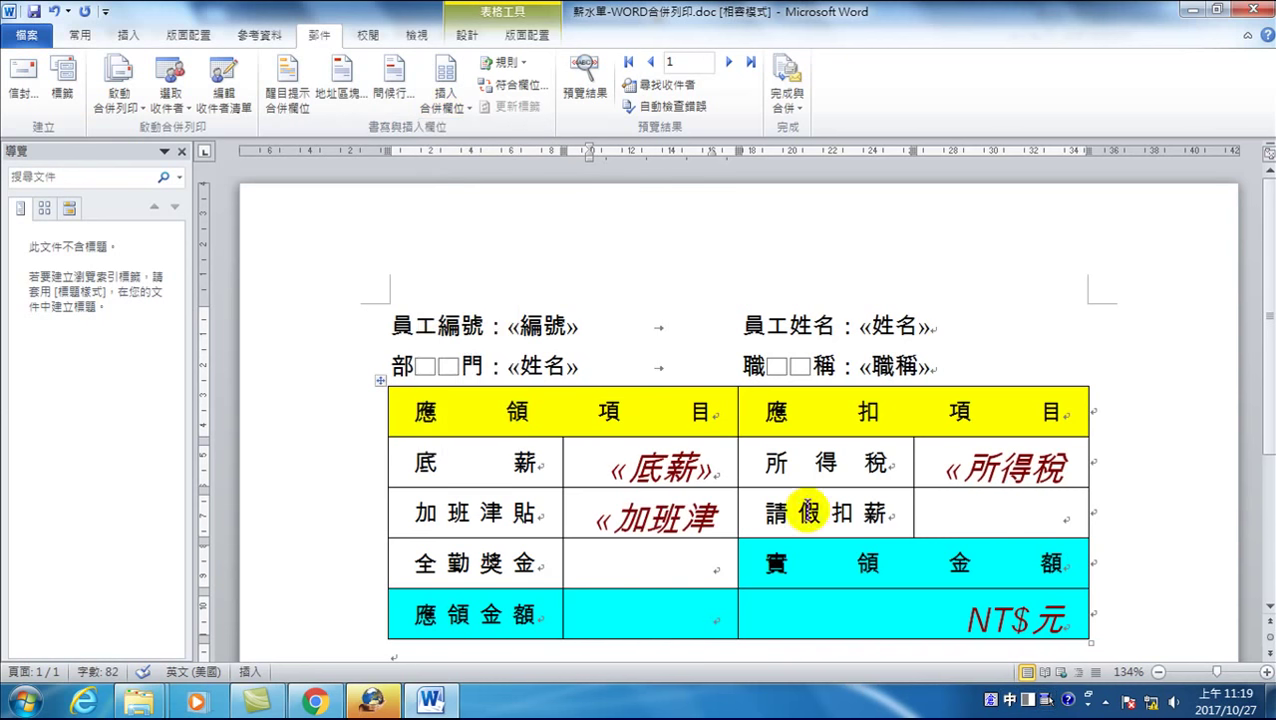
left_click(967, 519)
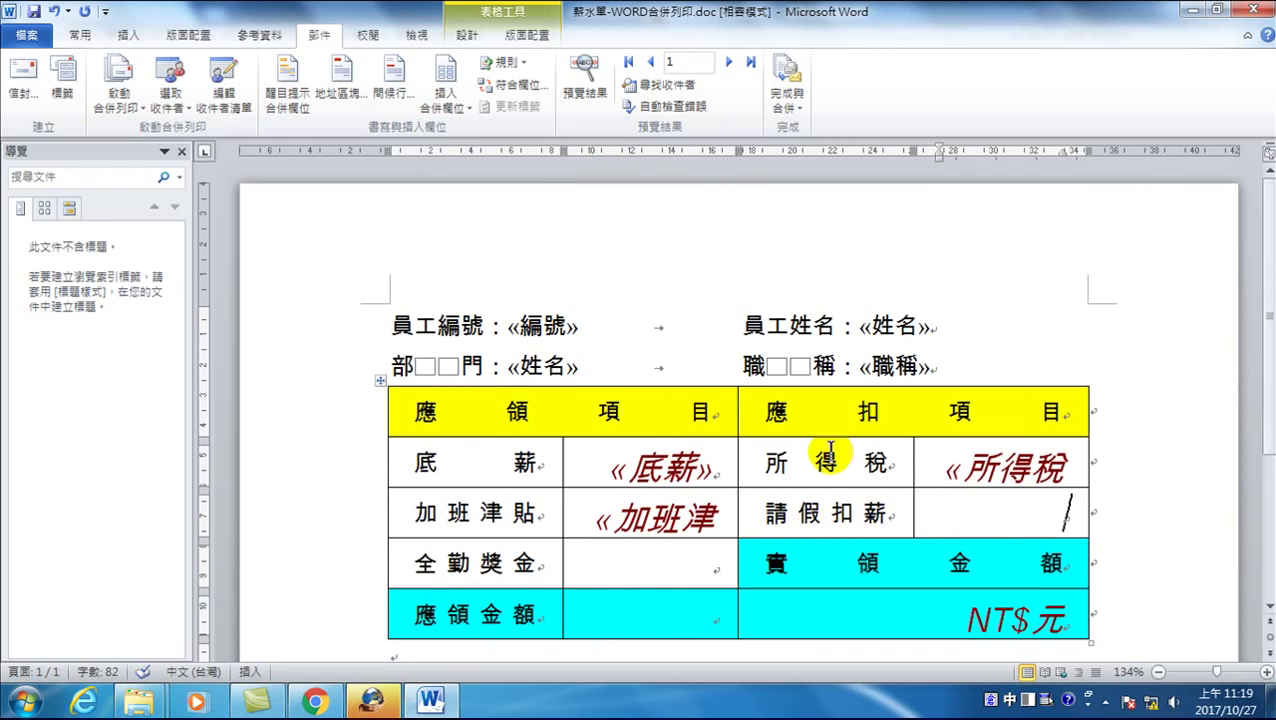
left_click(446, 95)
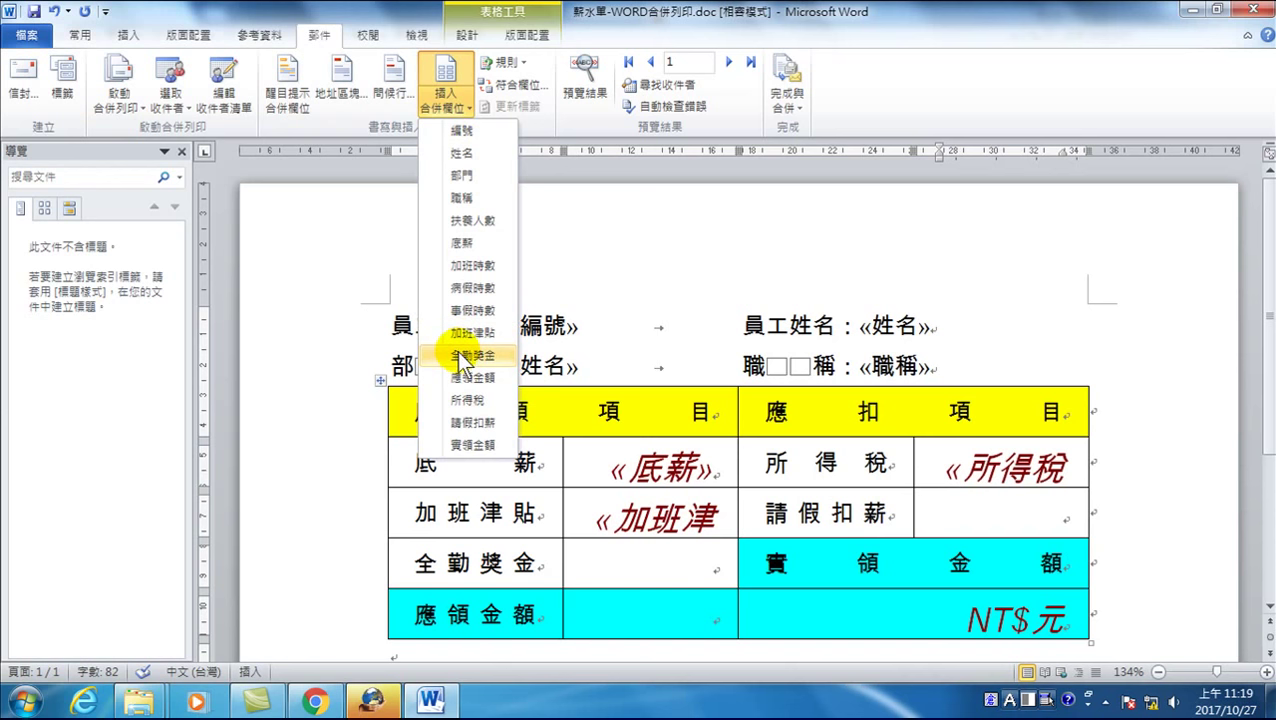
left_click(474, 423)
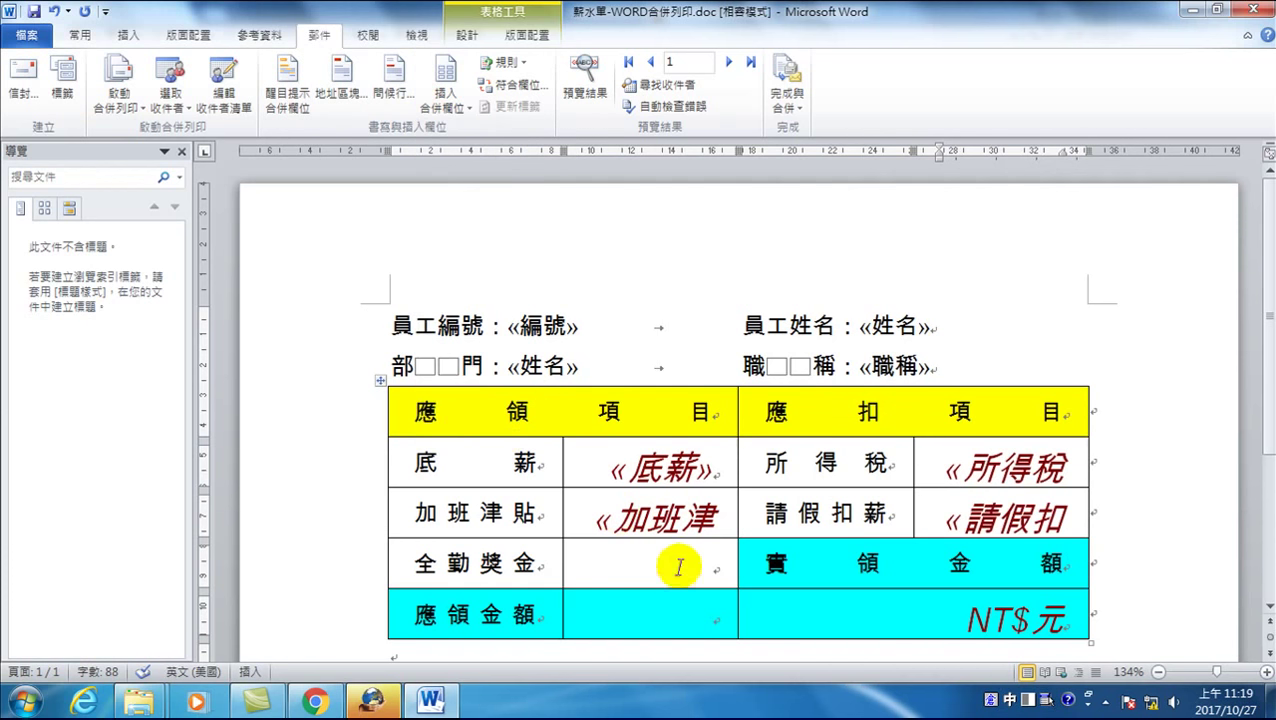
Insert the 全勤獎金 and 應領金額 fields, and «實領金額» into the NT$元 cell
left_click(425, 113)
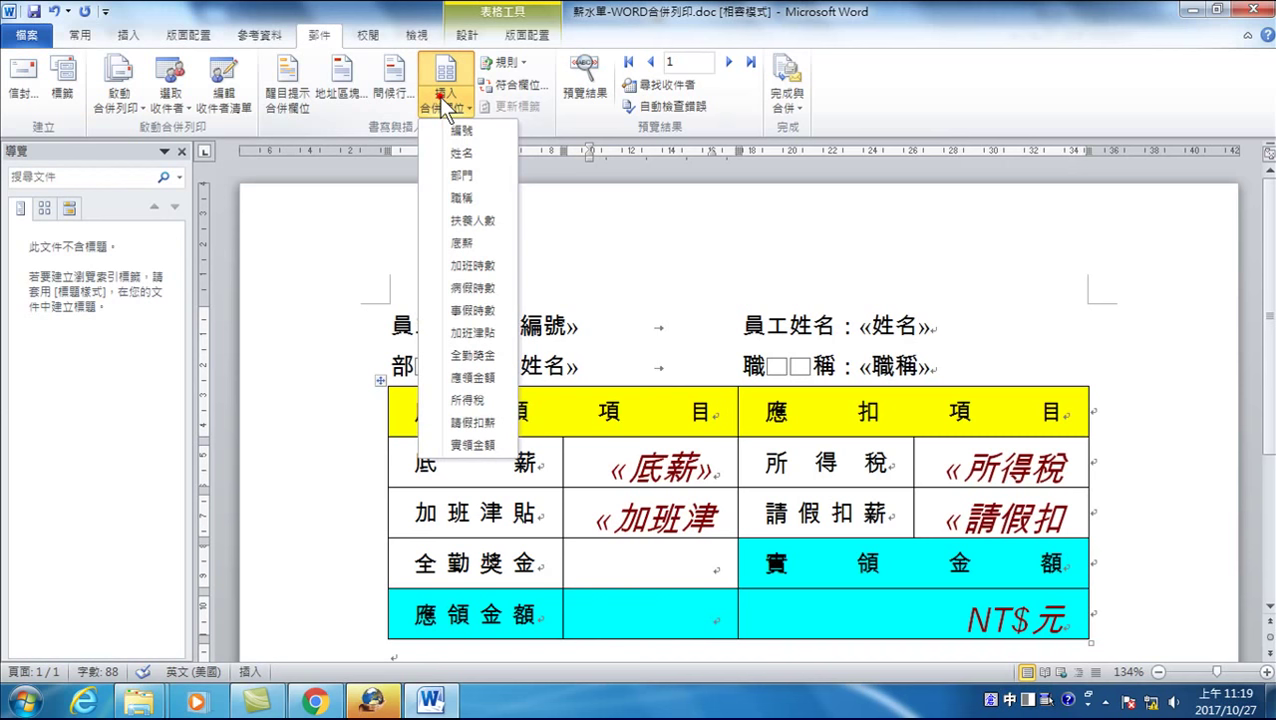
left_click(474, 355)
left_click(673, 608)
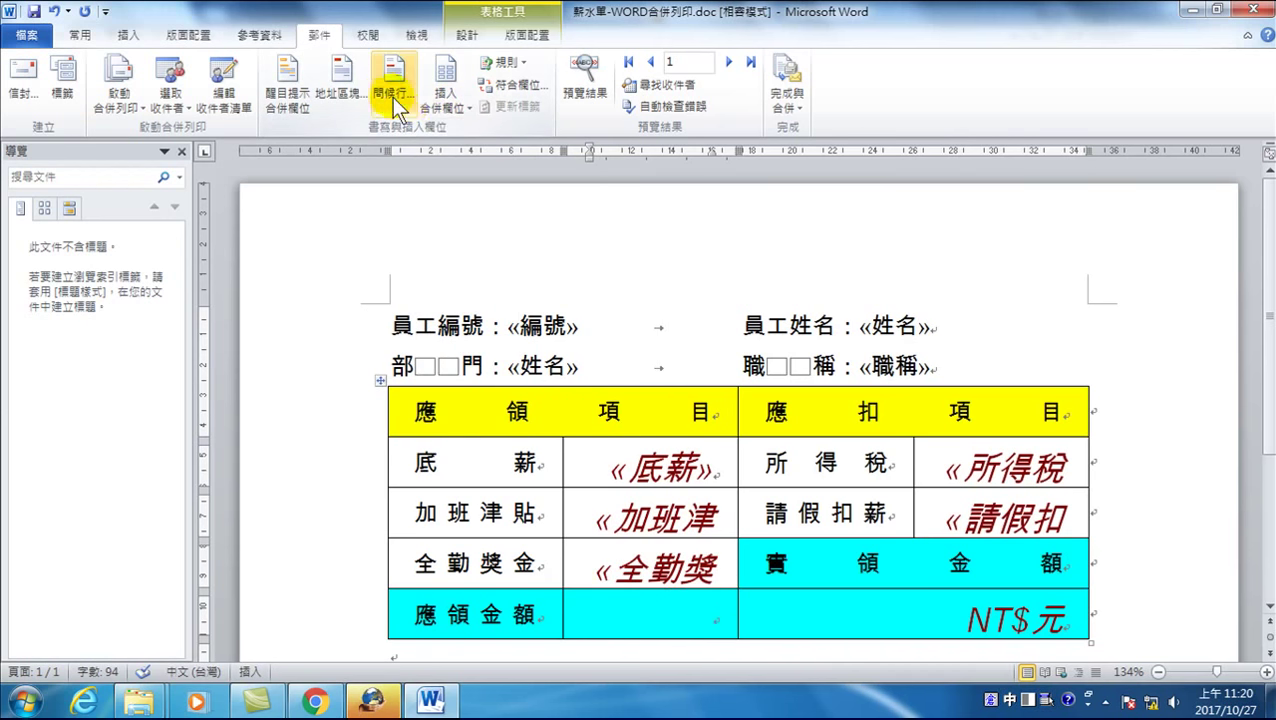
left_click(438, 97)
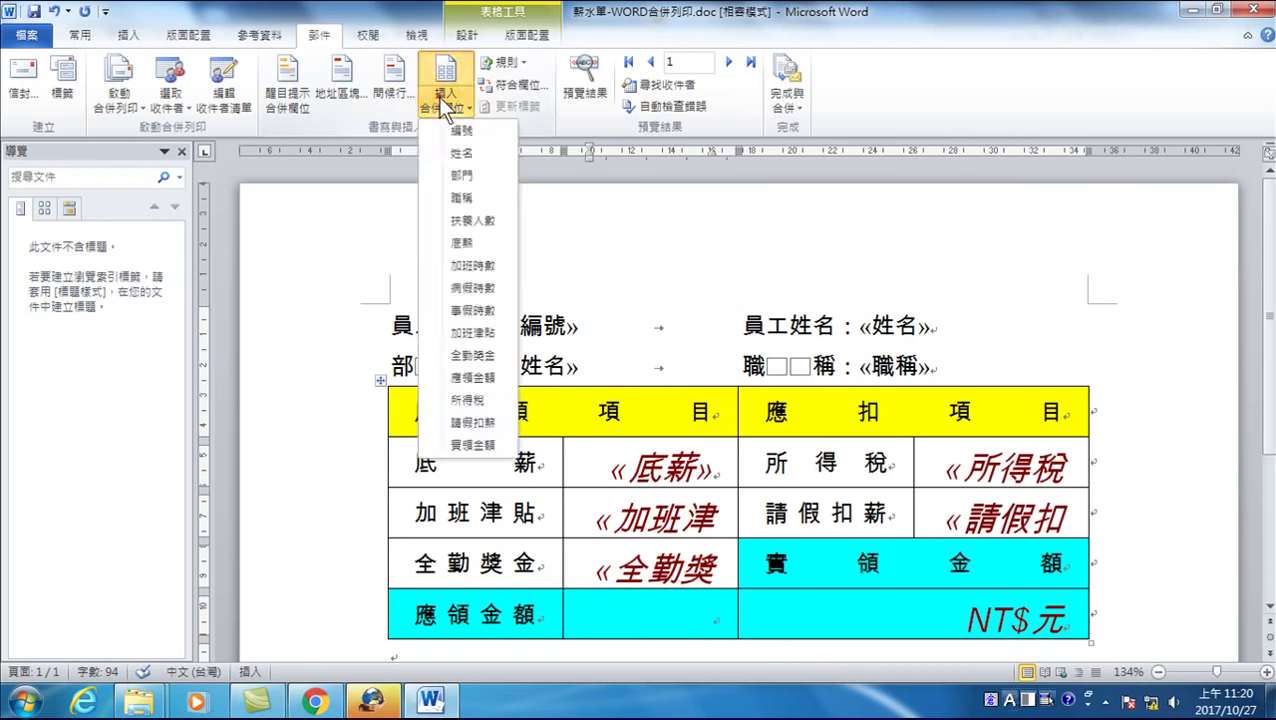
left_click(466, 377)
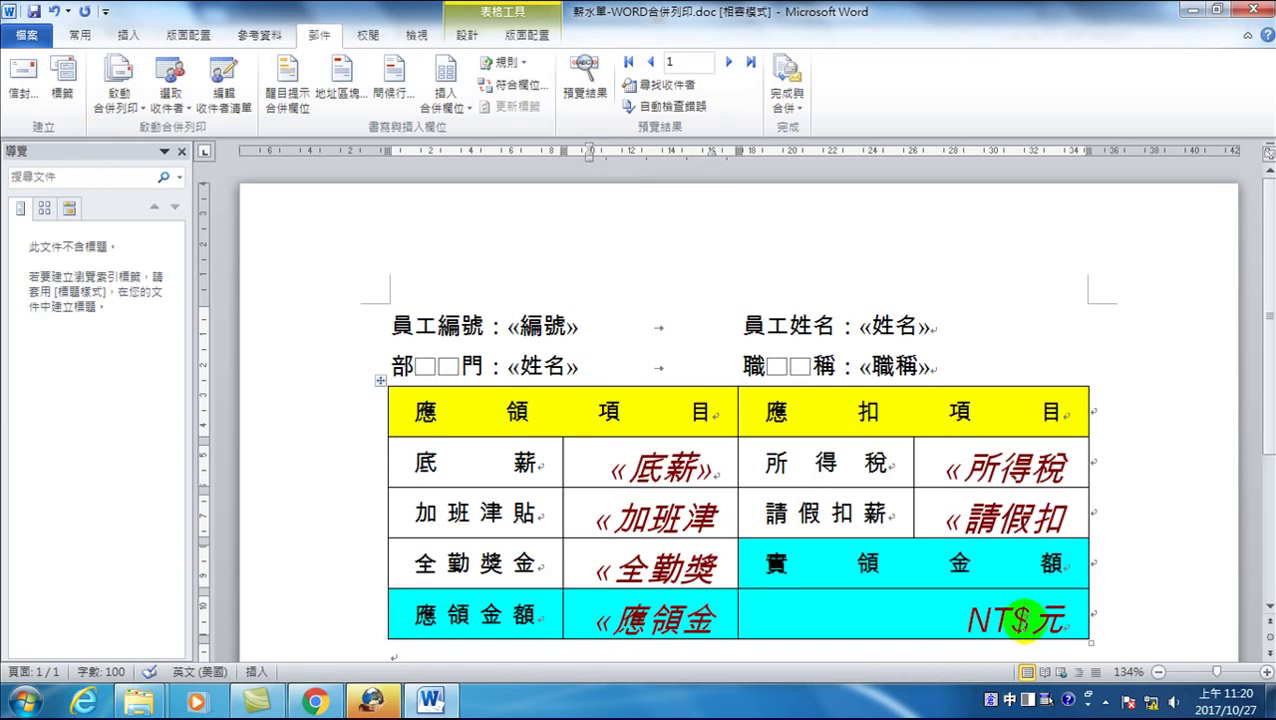
left_click(1034, 610)
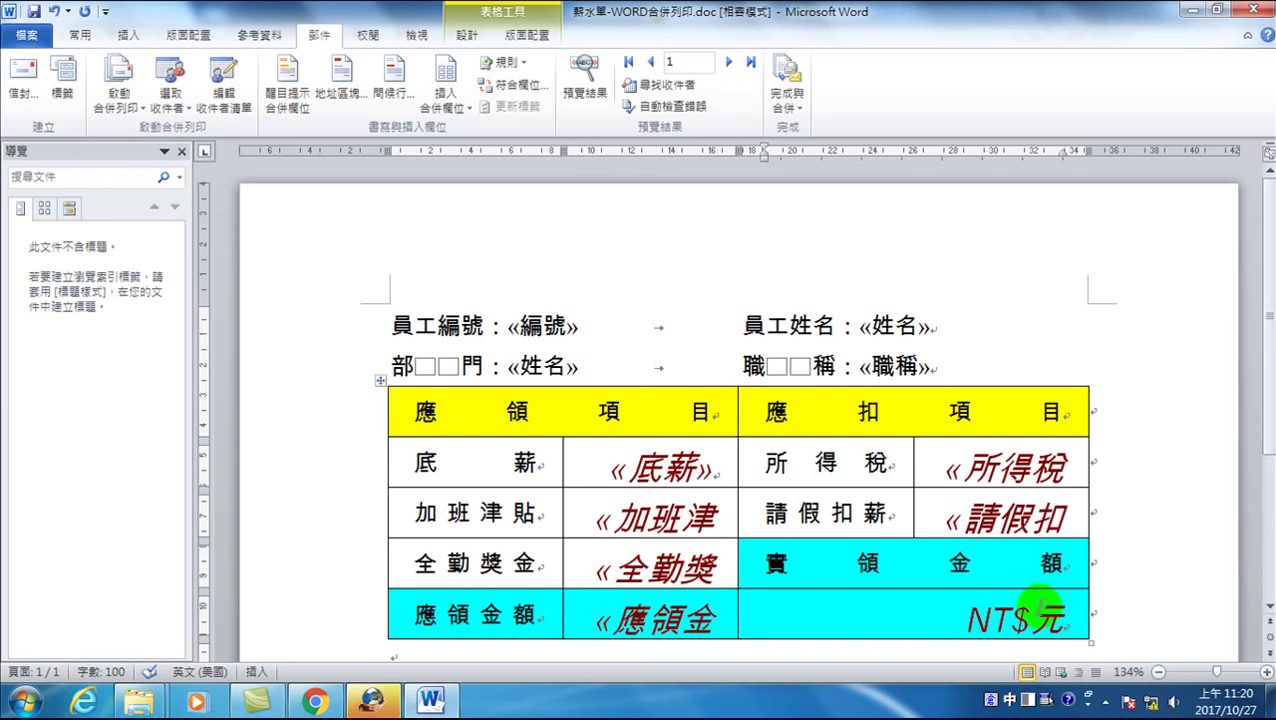
left_click(445, 98)
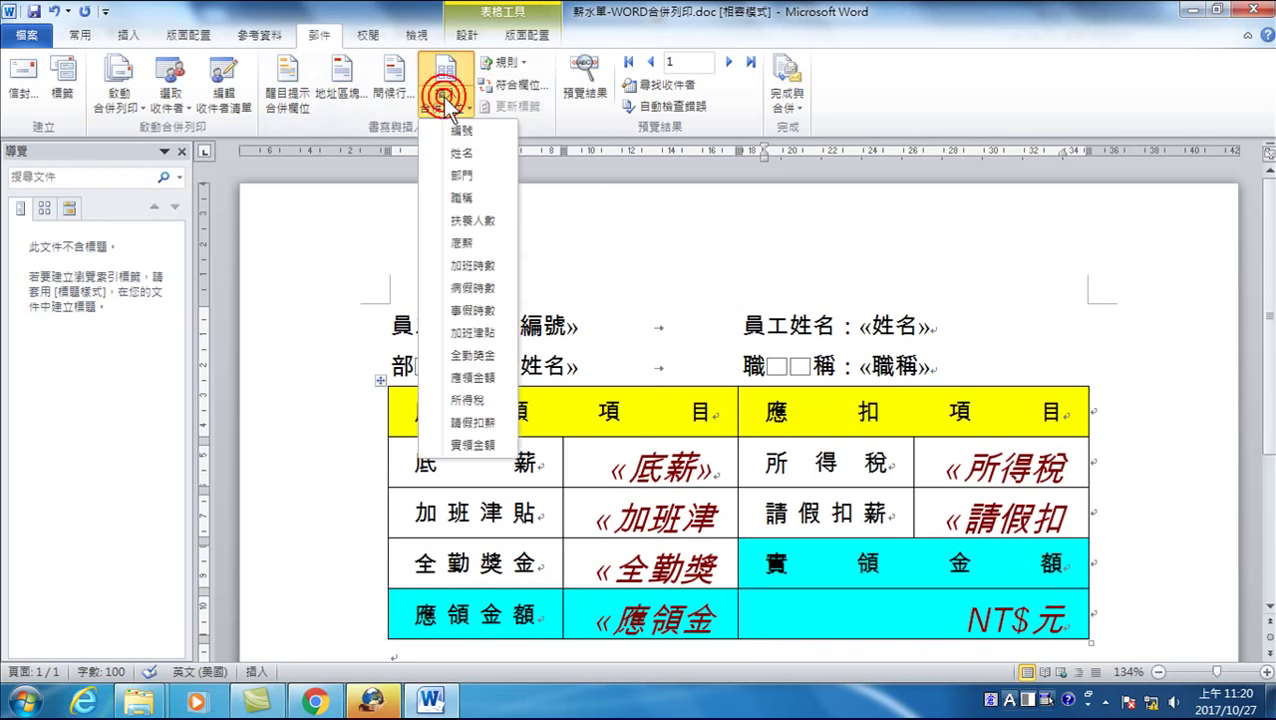
left_click(470, 444)
scroll(615, 468, "down", 2)
scroll(627, 470, "down", 1)
scroll(627, 470, "up", 3)
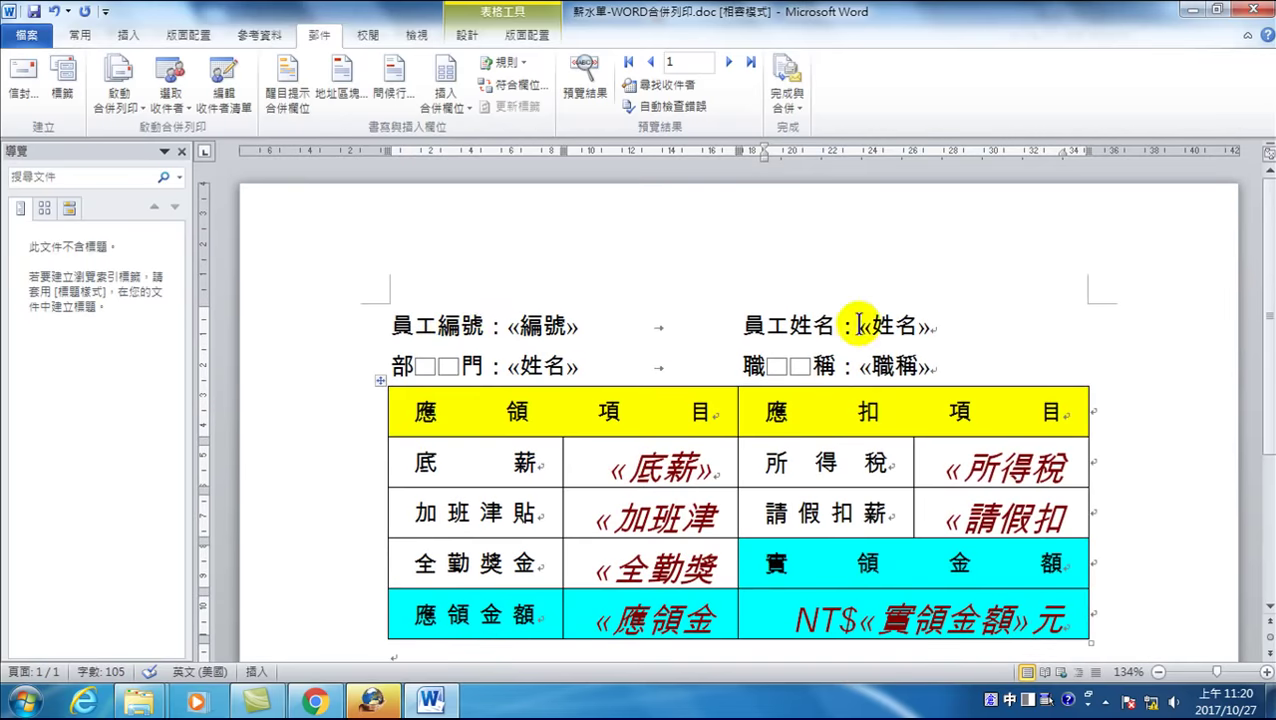
Replace the misplaced «姓名» field after 部門： with the «部門» merge field
left_click_drag(506, 366, 578, 368)
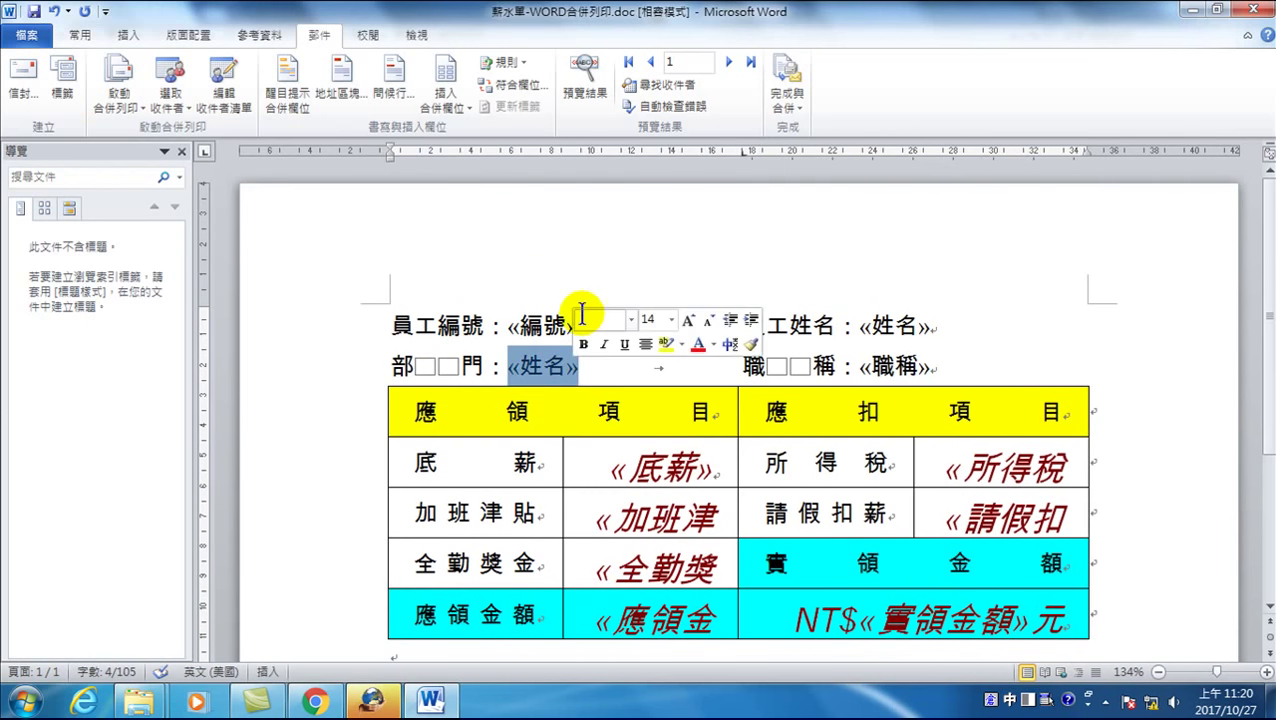
key("Delete")
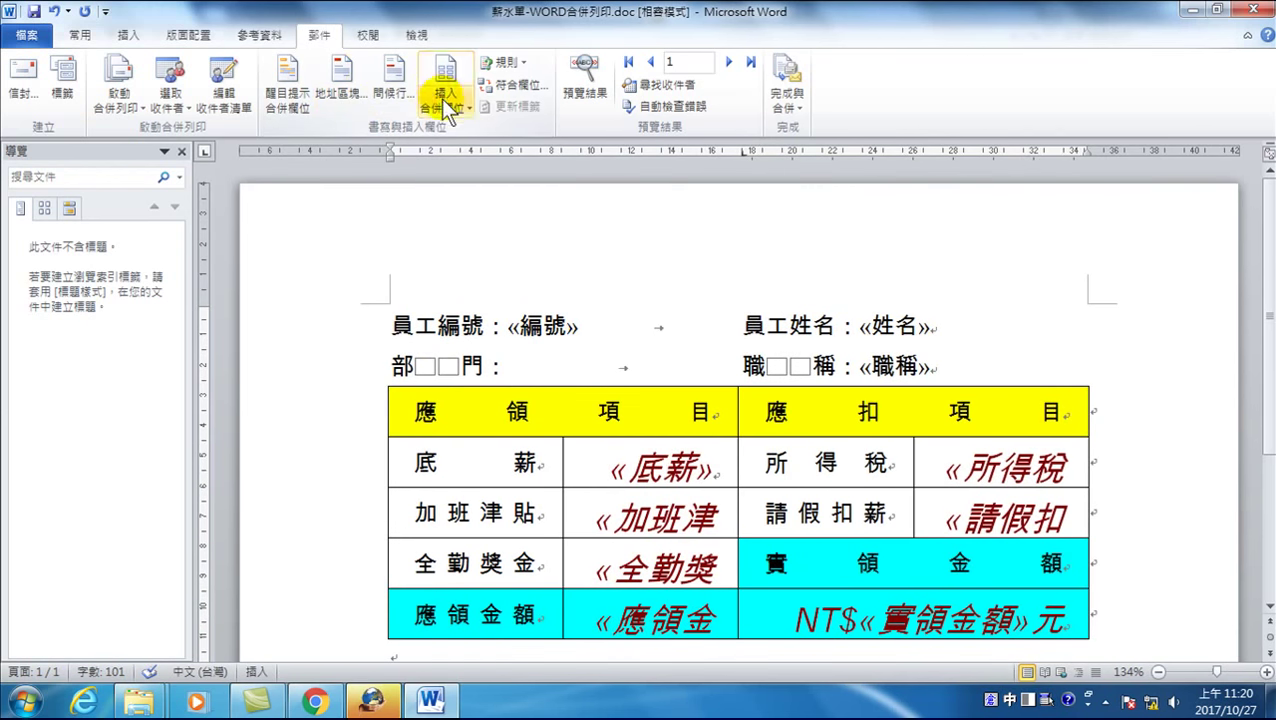
left_click(443, 95)
left_click(461, 176)
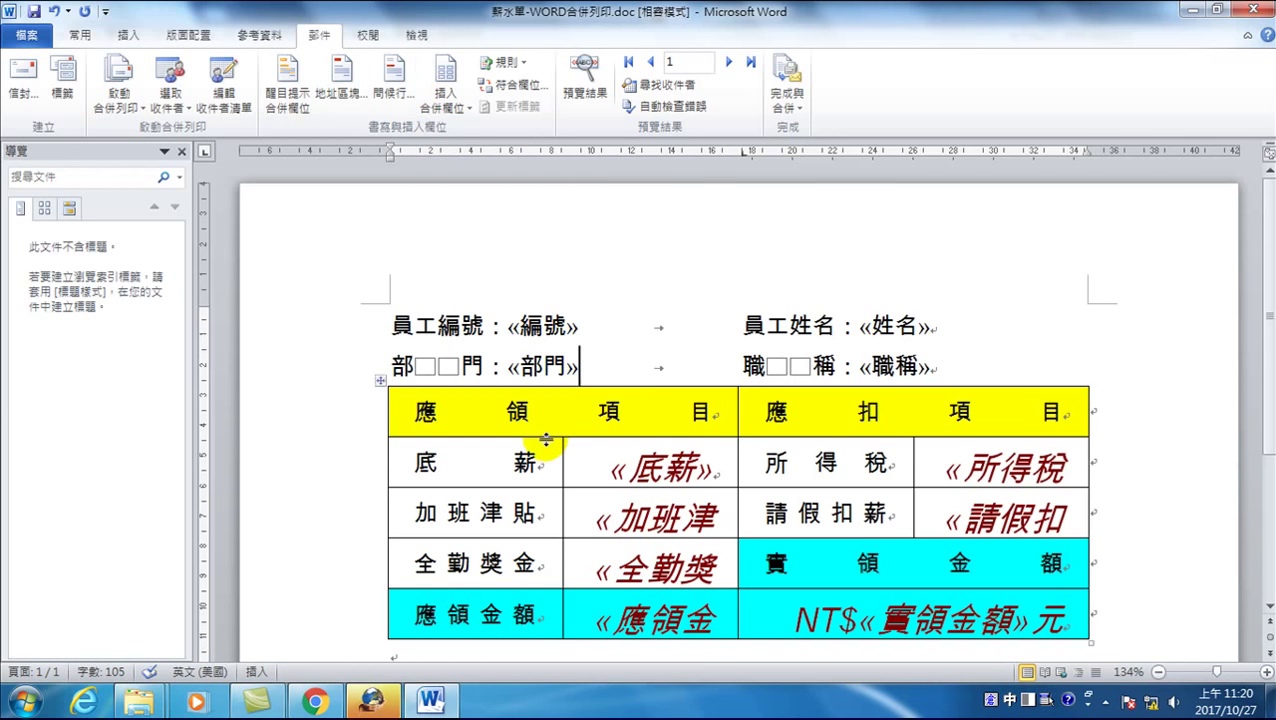
Finish the merge via Edit Individual Documents for All records, producing 信件5
left_click(787, 100)
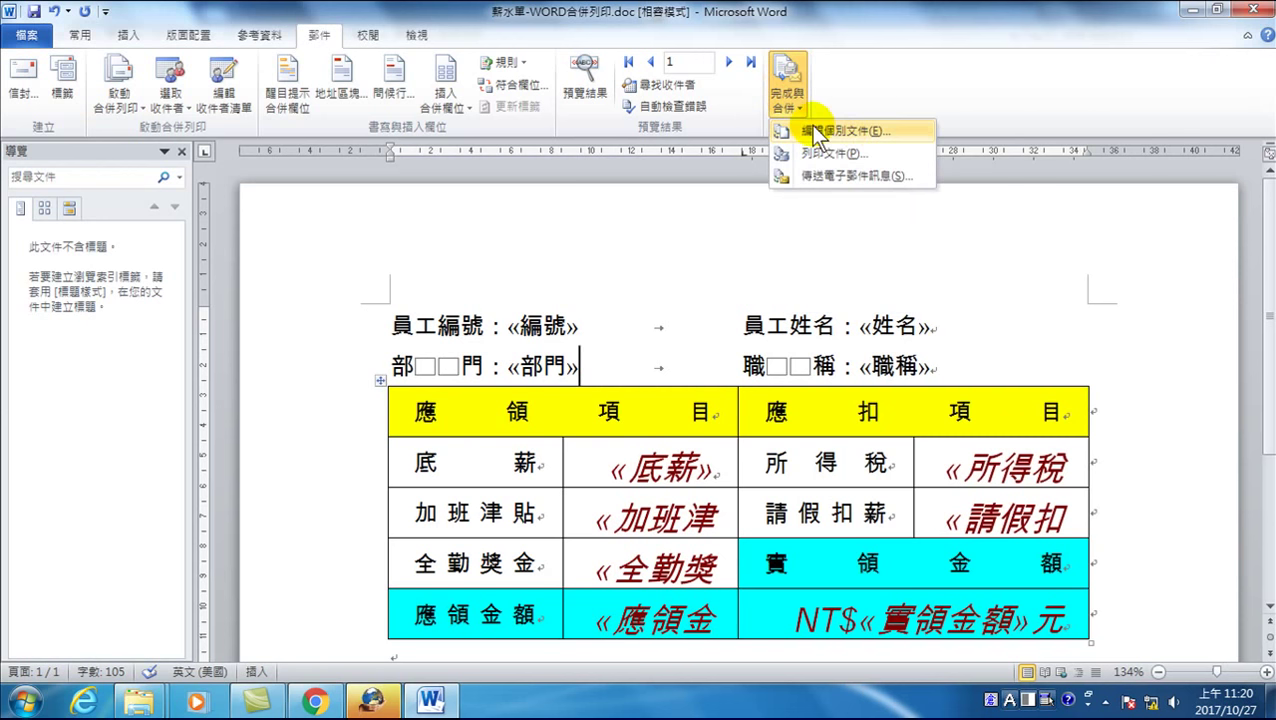
left_click(850, 131)
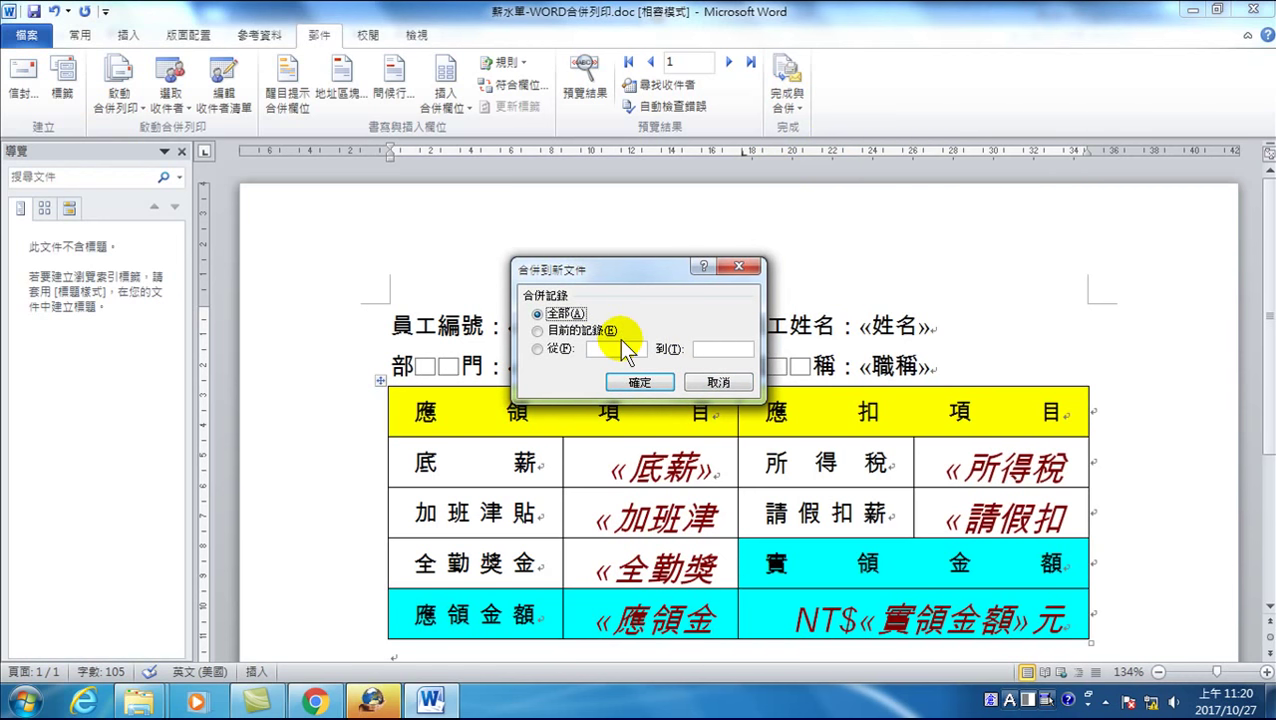
left_click(645, 385)
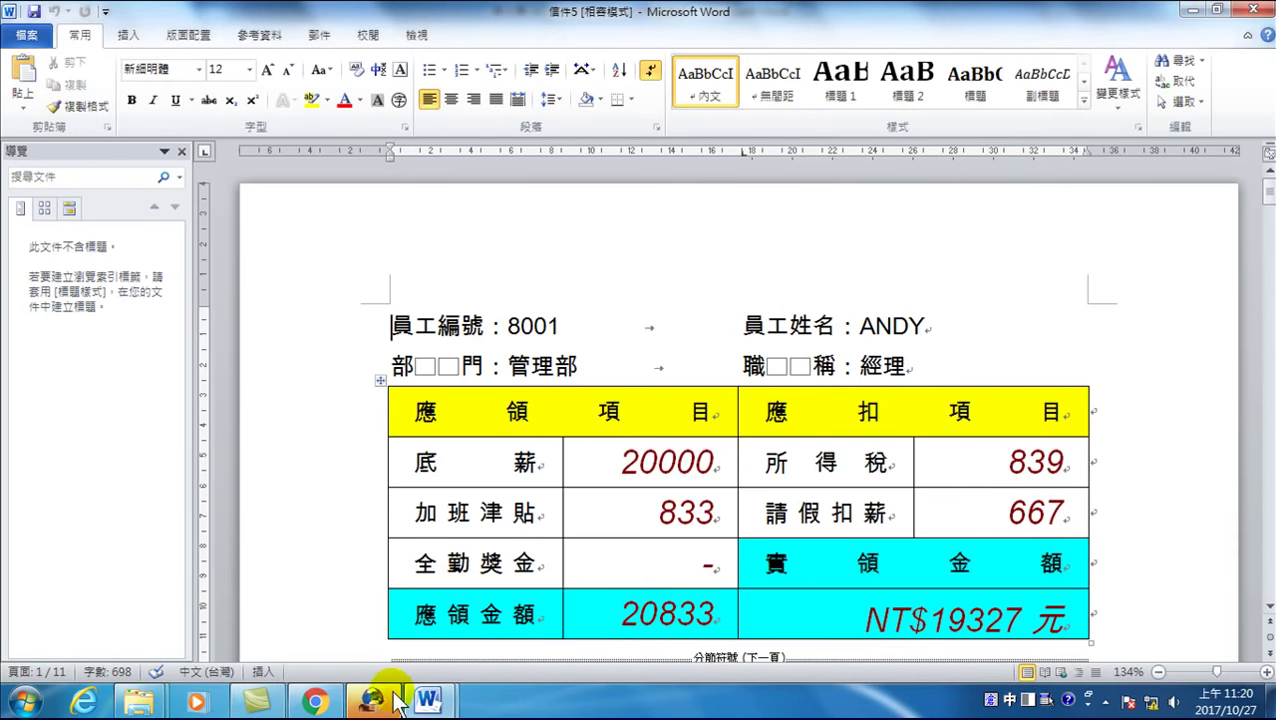
left_click(549, 607)
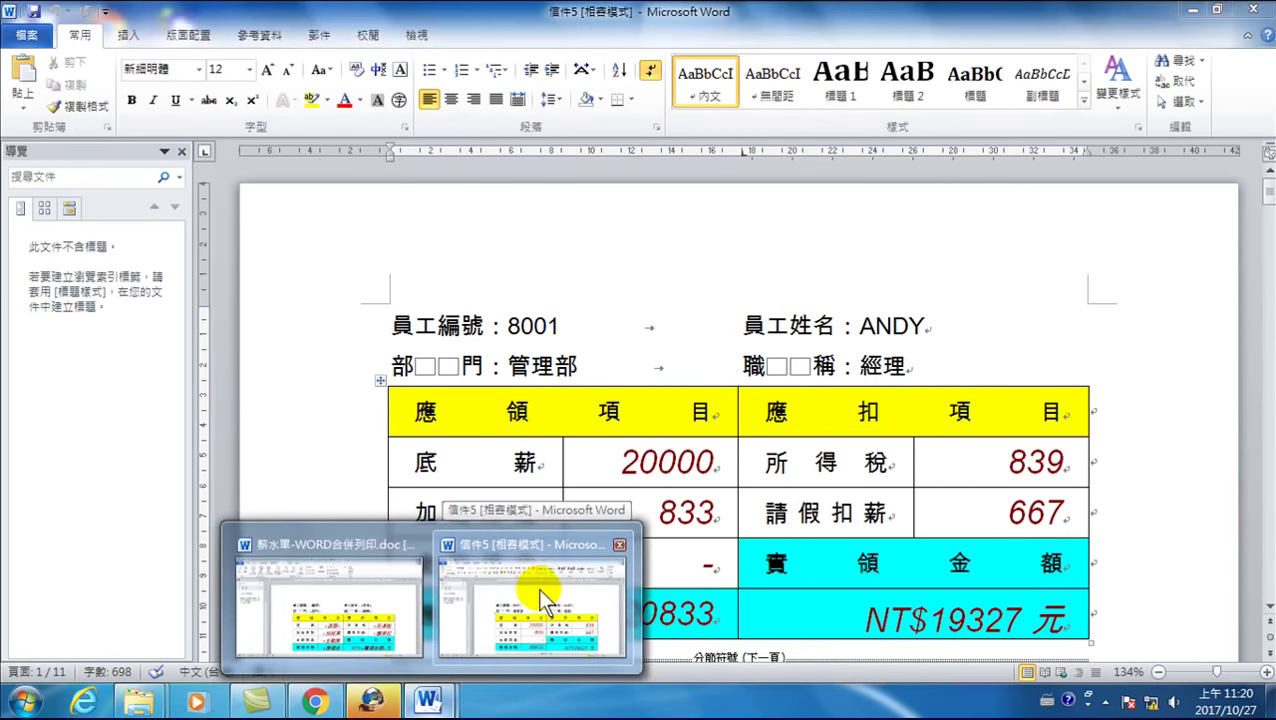
left_click(536, 591)
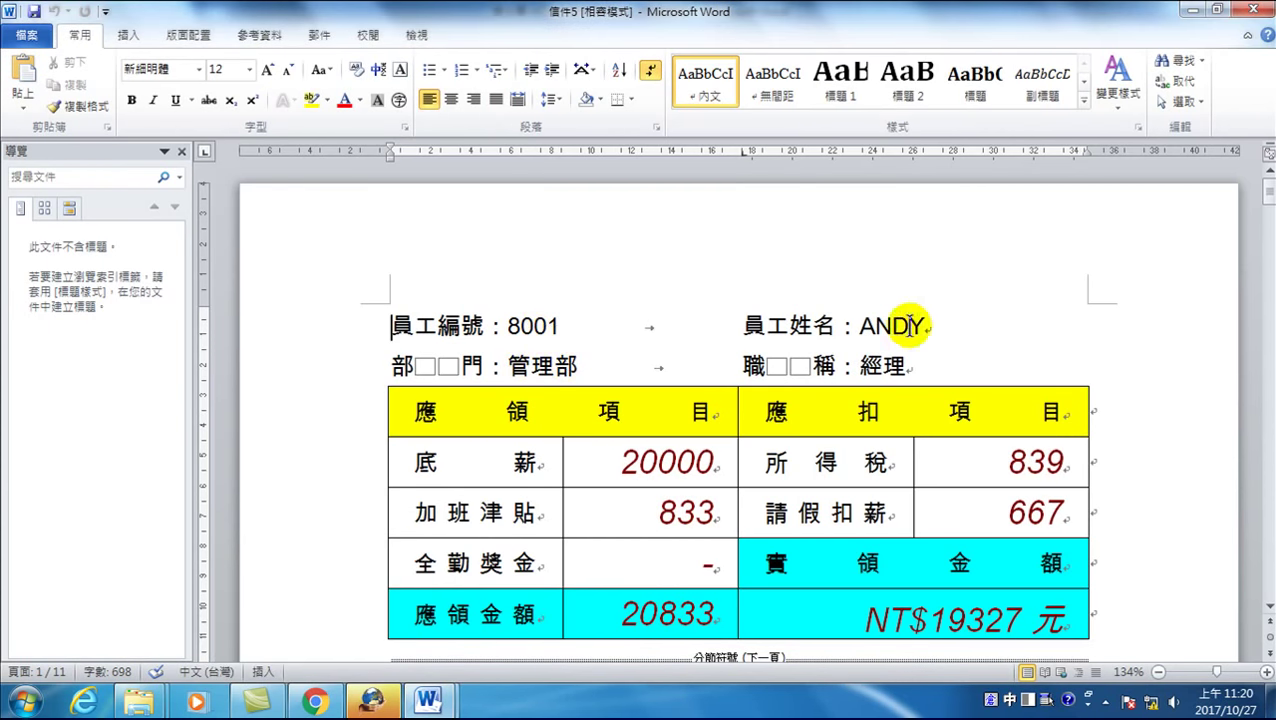
scroll(625, 362, "down", 5)
scroll(607, 433, "down", 15)
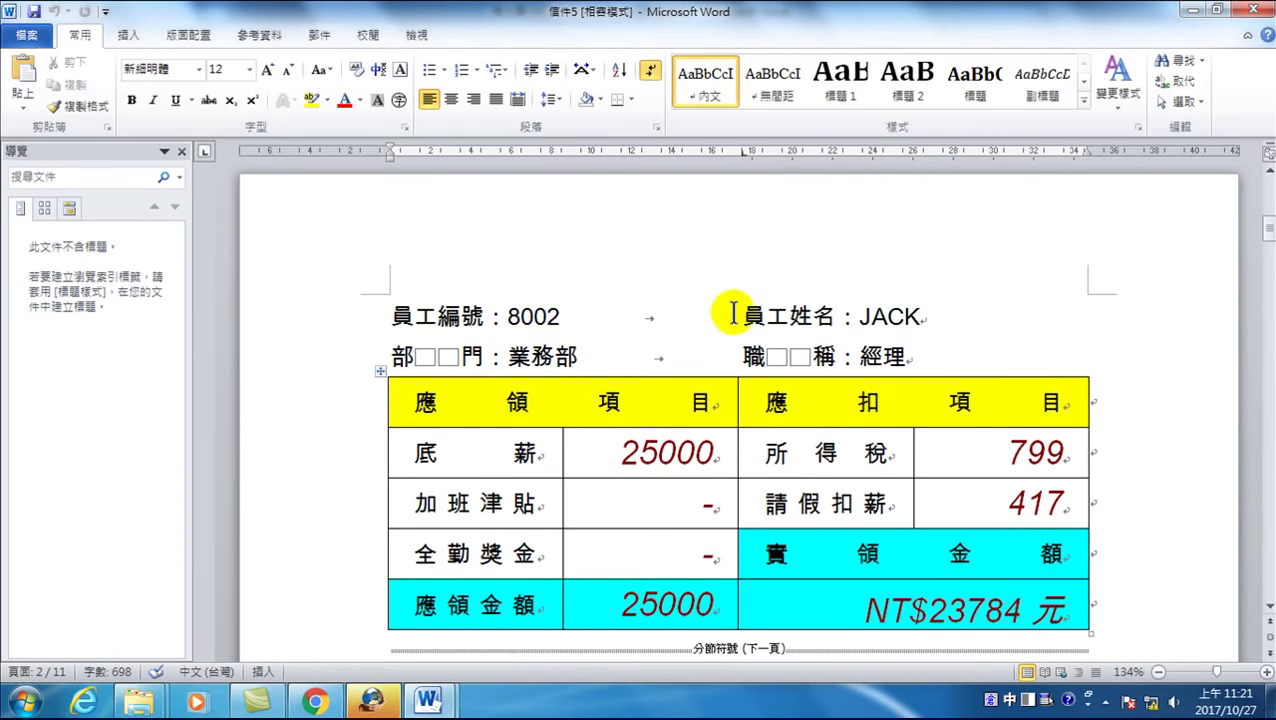
scroll(706, 598, "down", 5)
scroll(615, 493, "down", 15)
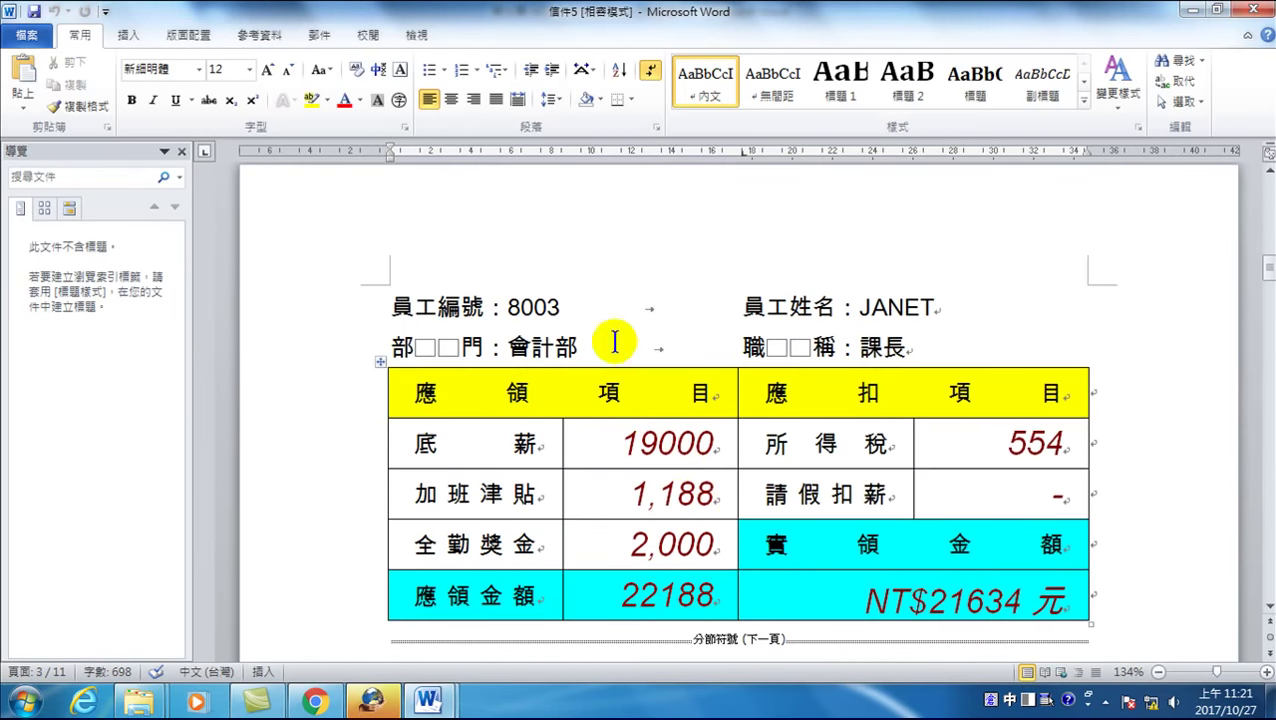
scroll(789, 402, "down", 3)
scroll(712, 370, "down", 3)
scroll(612, 384, "down", 3)
scroll(587, 407, "up", 3)
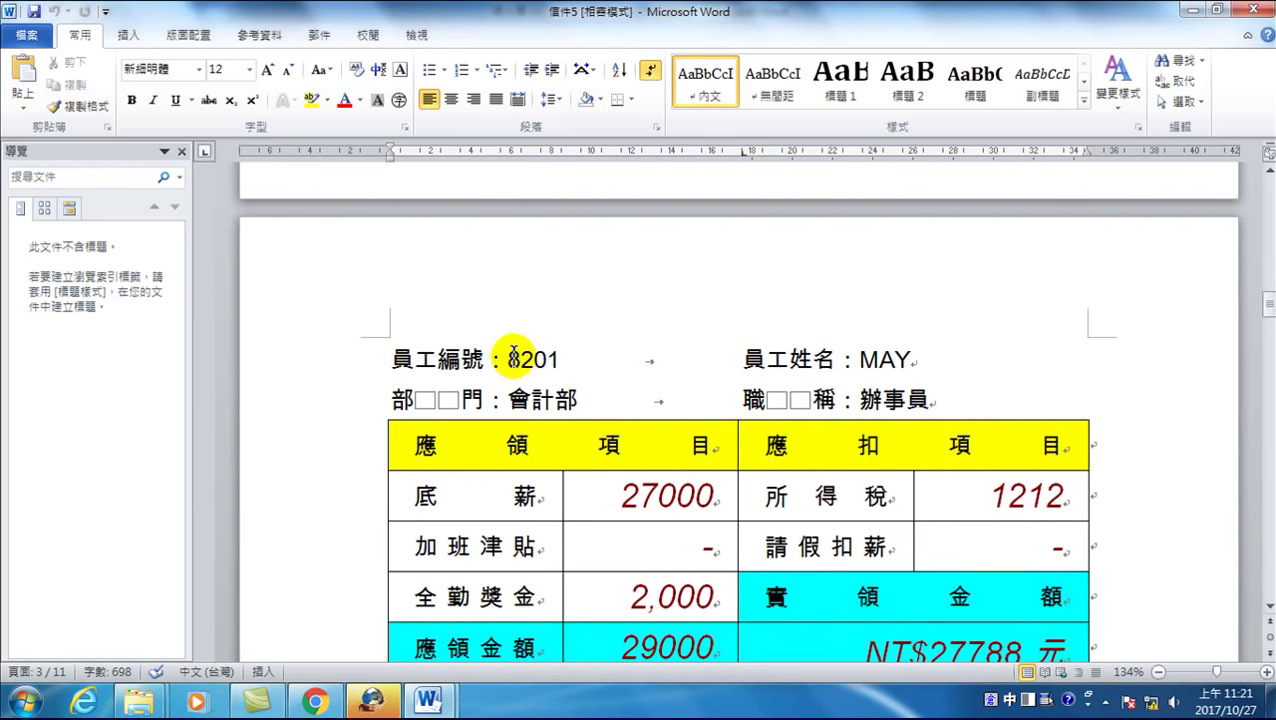
scroll(712, 440, "down", 3)
scroll(712, 450, "down", 3)
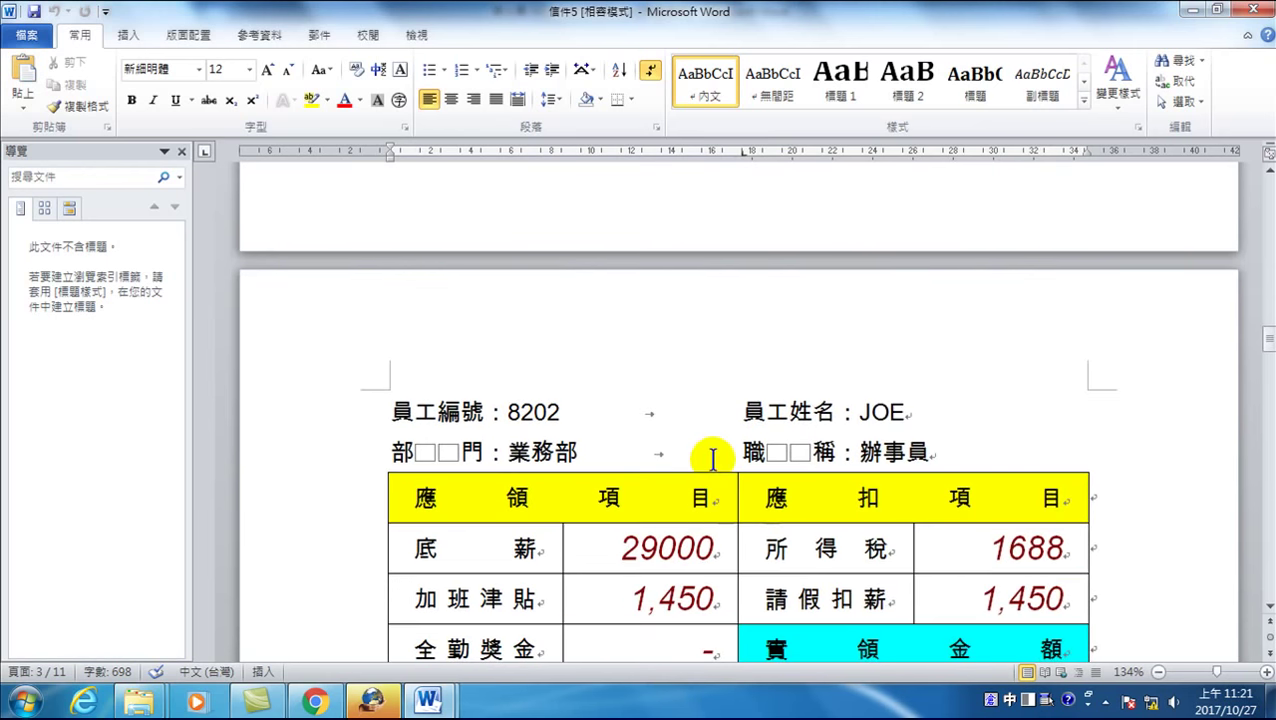
scroll(712, 458, "down", 3)
scroll(700, 400, "up", 3)
scroll(690, 420, "down", 3)
scroll(668, 462, "down", 3)
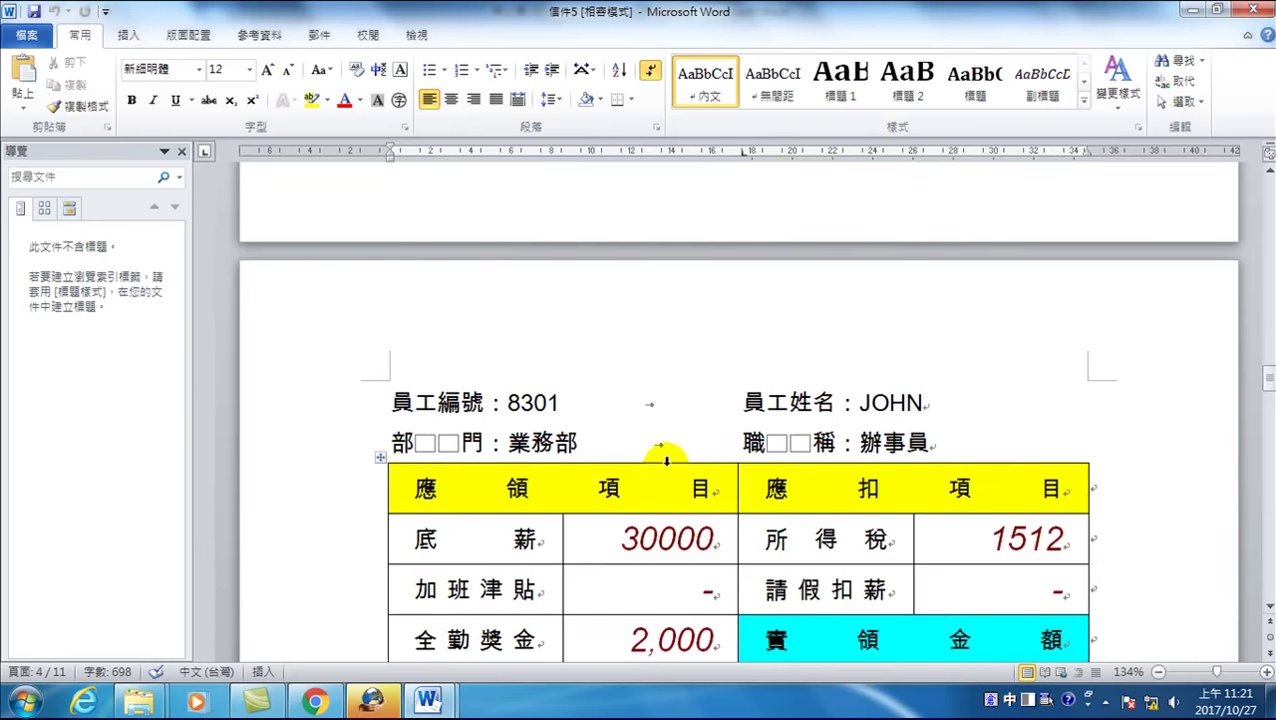
scroll(826, 470, "down", 3)
scroll(817, 487, "down", 5)
scroll(788, 507, "down", 1)
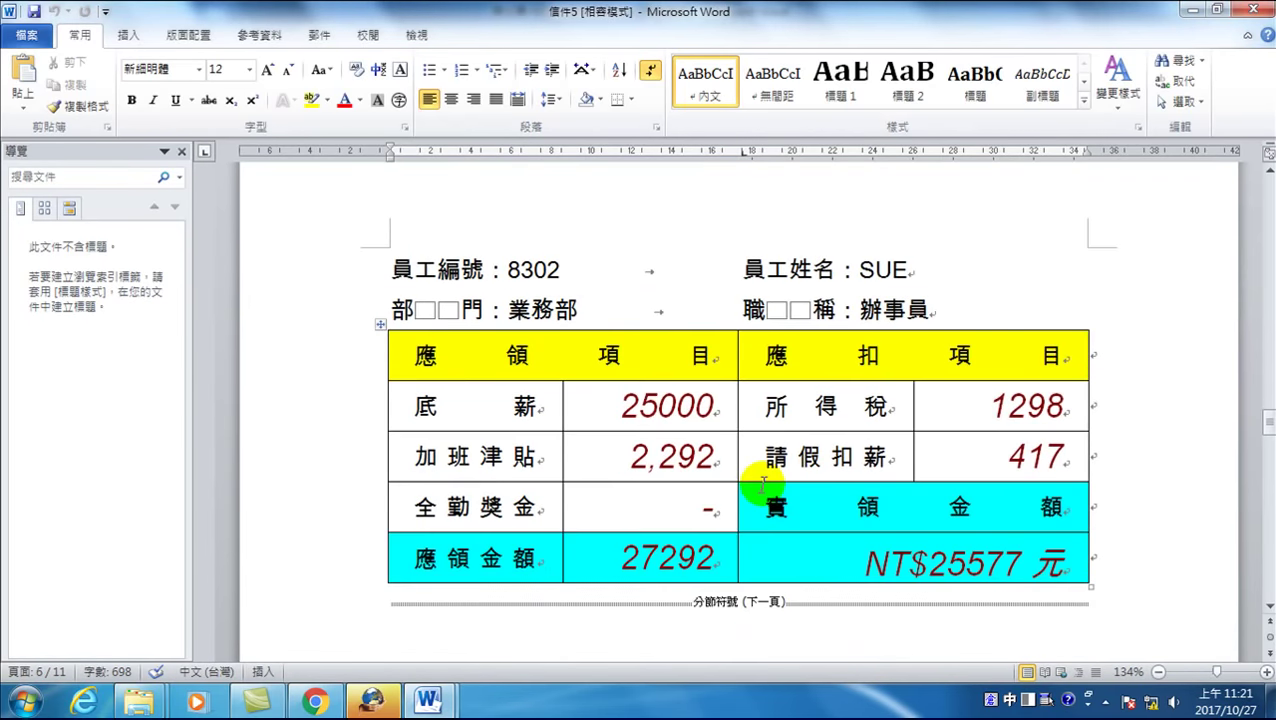
scroll(760, 470, "down", 3)
scroll(743, 390, "down", 4)
scroll(748, 400, "down", 3)
scroll(752, 440, "down", 4)
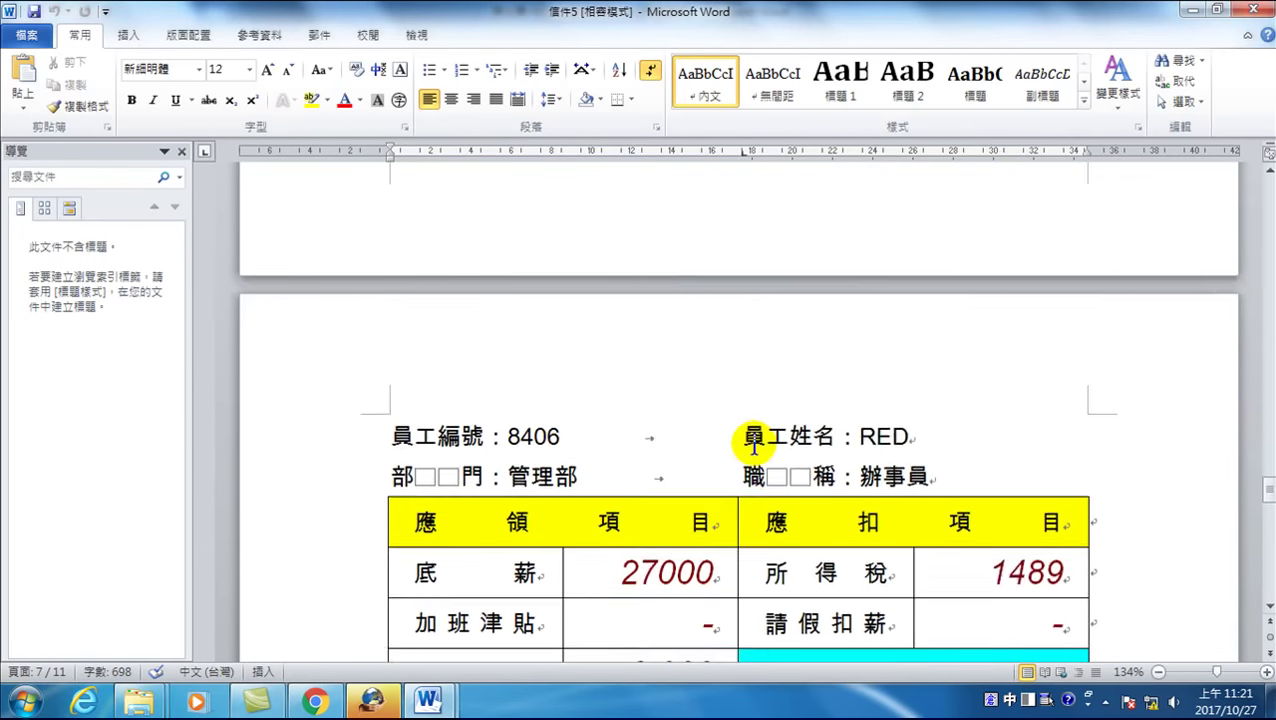
scroll(752, 440, "down", 3)
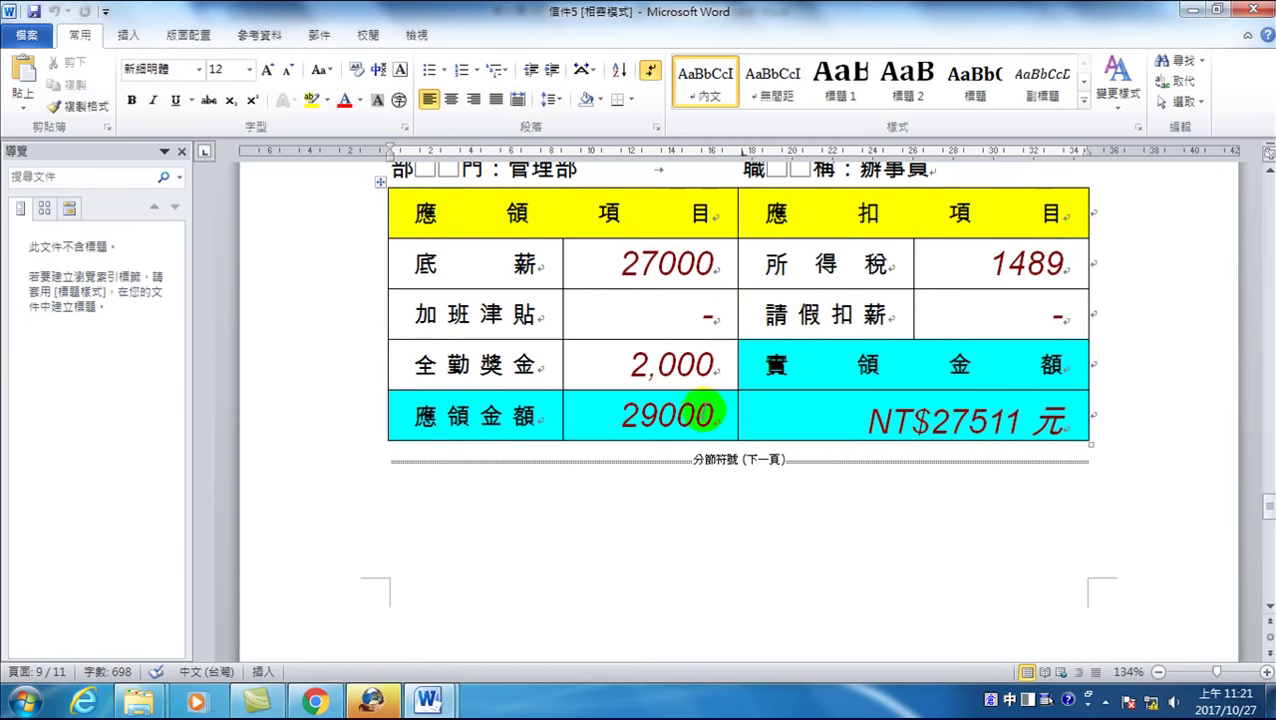
scroll(703, 411, "down", 5)
scroll(800, 330, "down", 3)
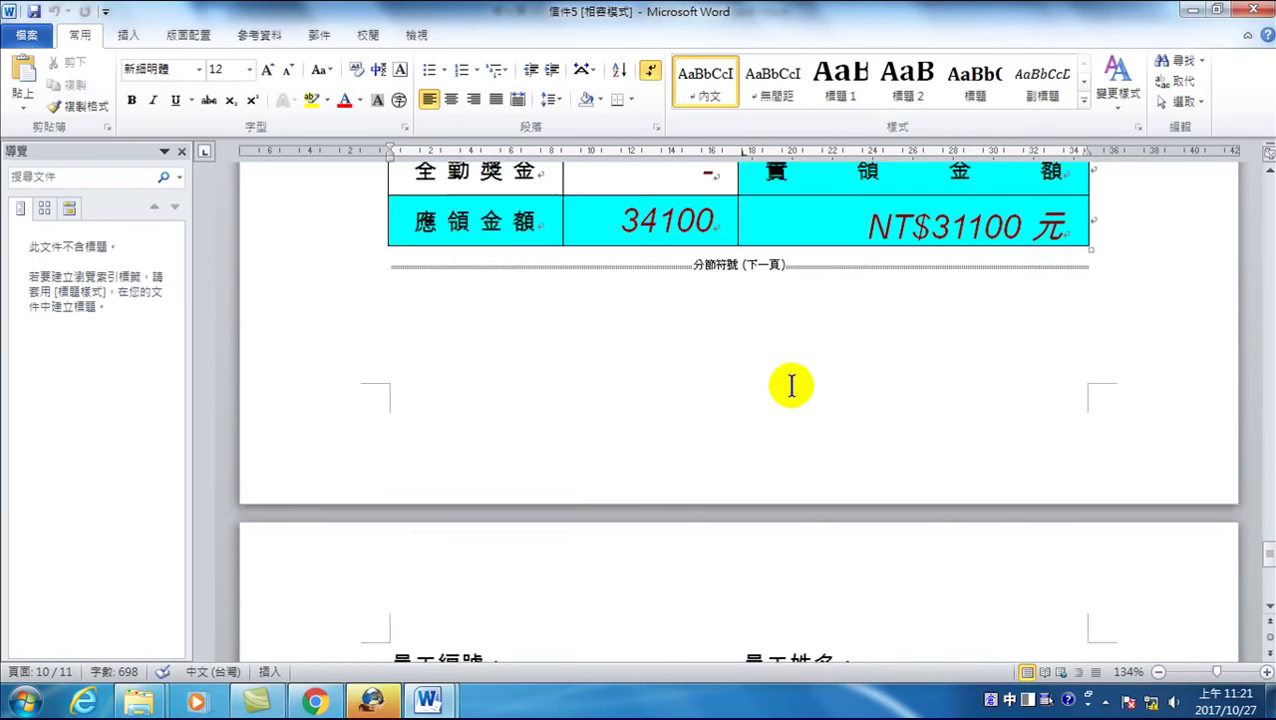
scroll(791, 386, "down", 4)
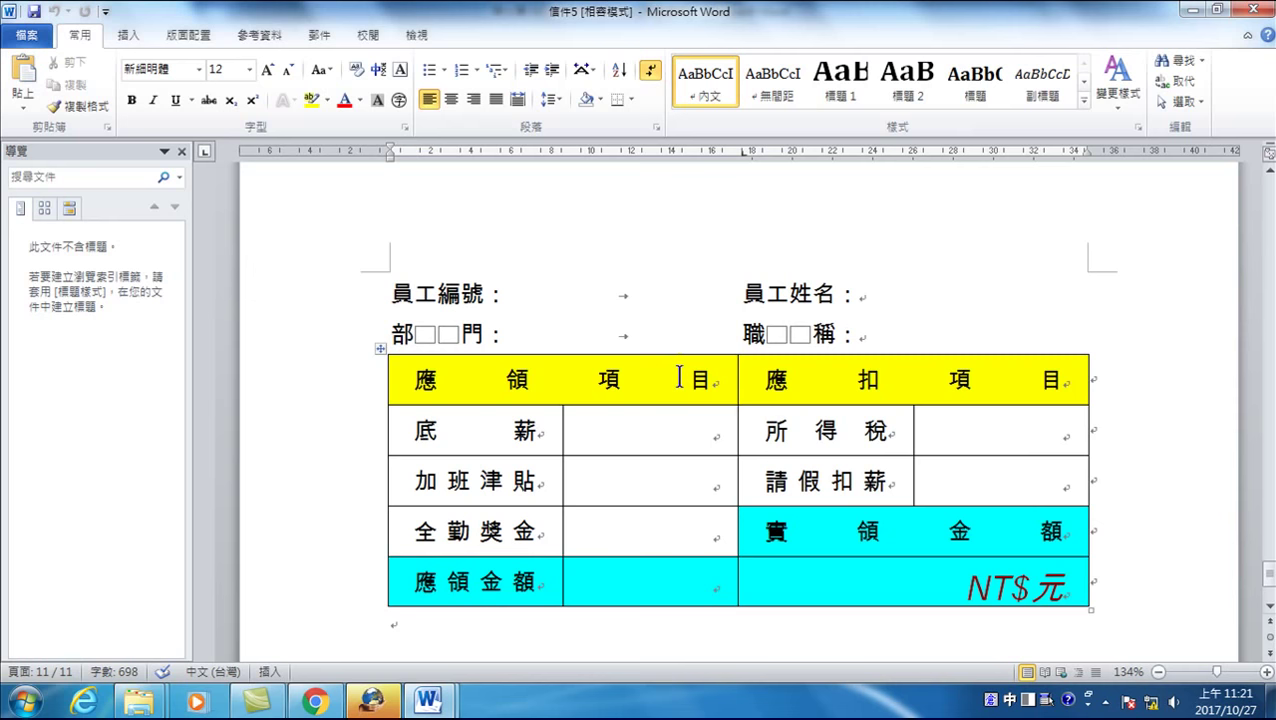
scroll(675, 419, "up", 3)
scroll(646, 393, "up", 4)
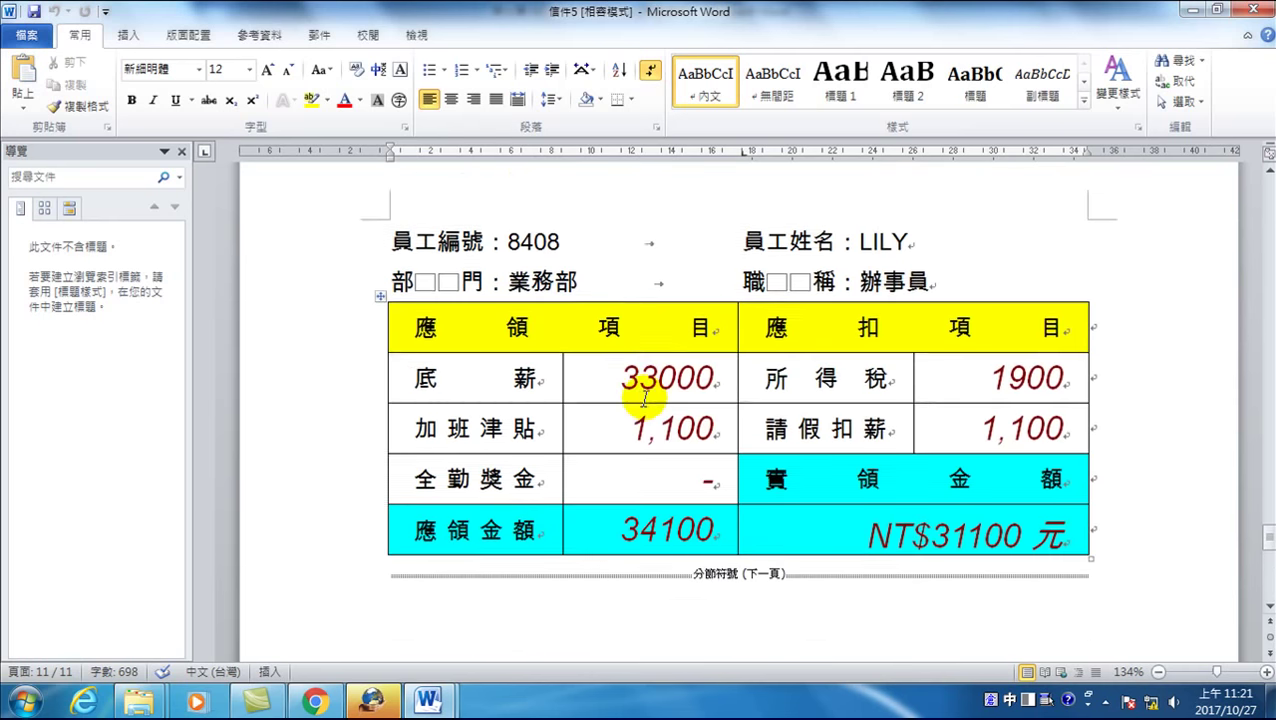
scroll(645, 398, "up", 6)
scroll(645, 398, "up", 10)
scroll(729, 265, "up", 10)
scroll(729, 347, "up", 10)
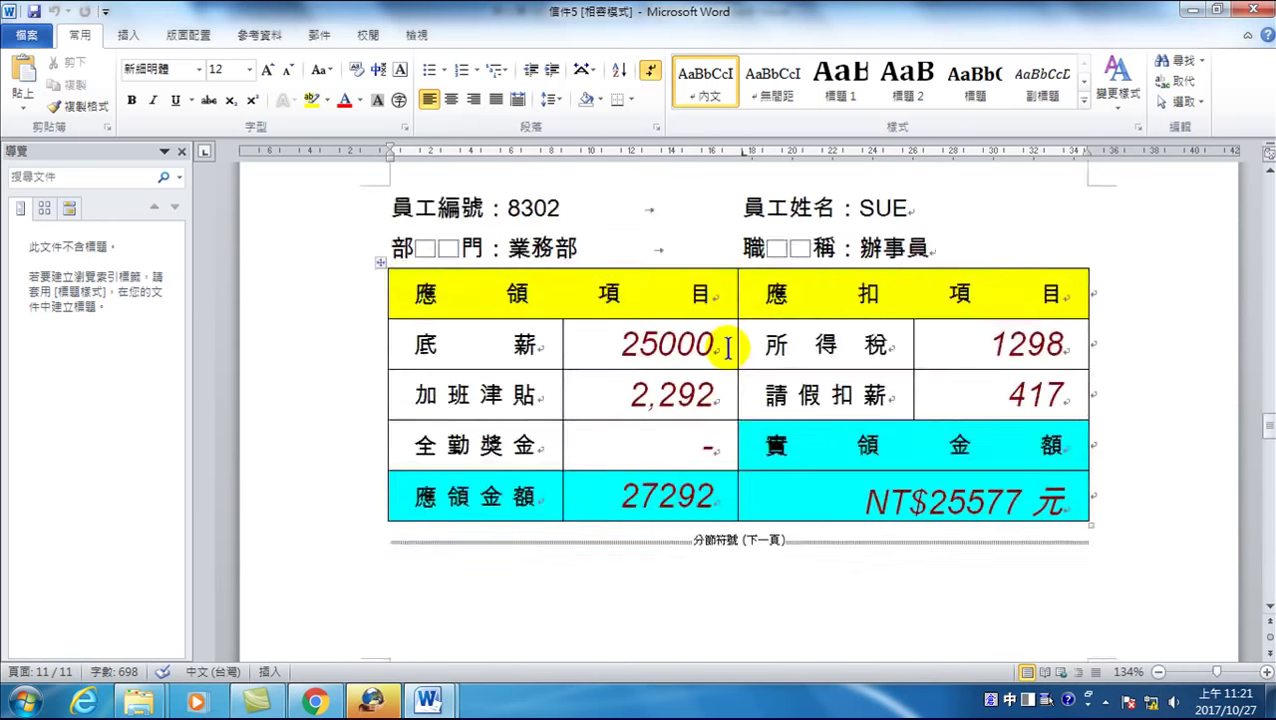
scroll(729, 342, "up", 10)
scroll(727, 345, "up", 10)
scroll(722, 335, "up", 10)
scroll(722, 333, "up", 10)
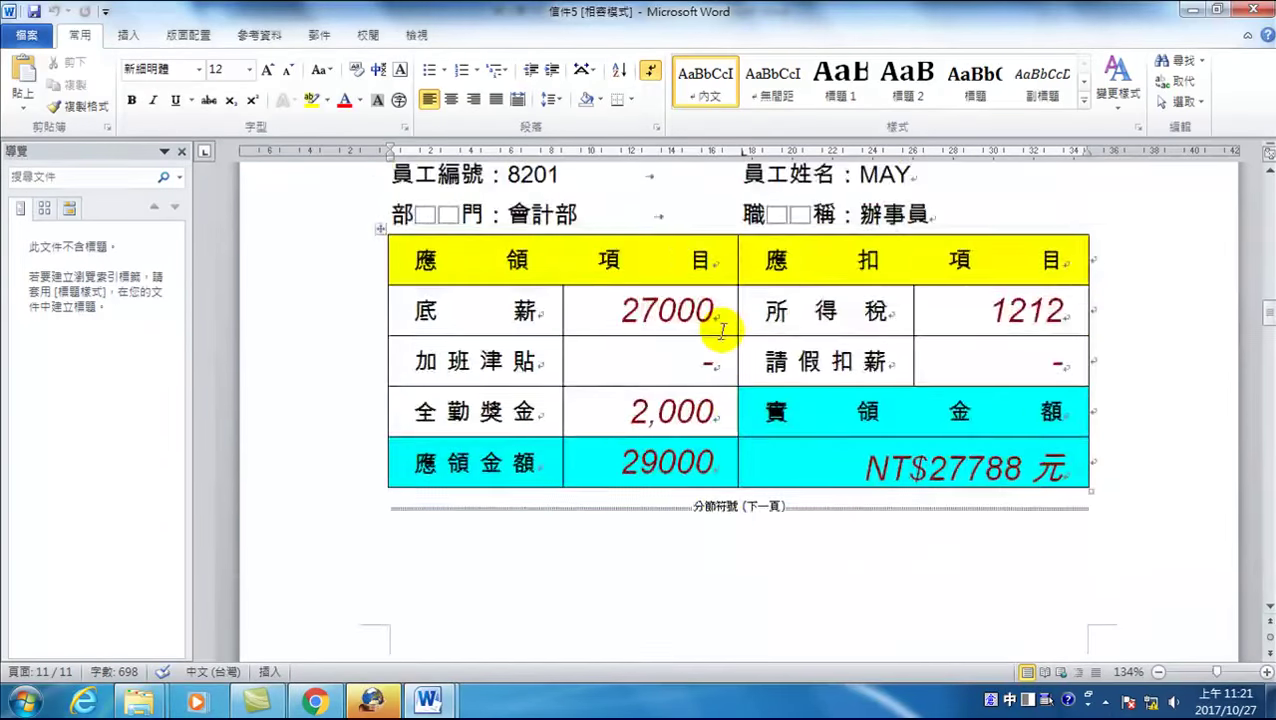
scroll(722, 331, "up", 5)
scroll(722, 331, "up", 5)
scroll(726, 327, "up", 10)
scroll(726, 327, "up", 10)
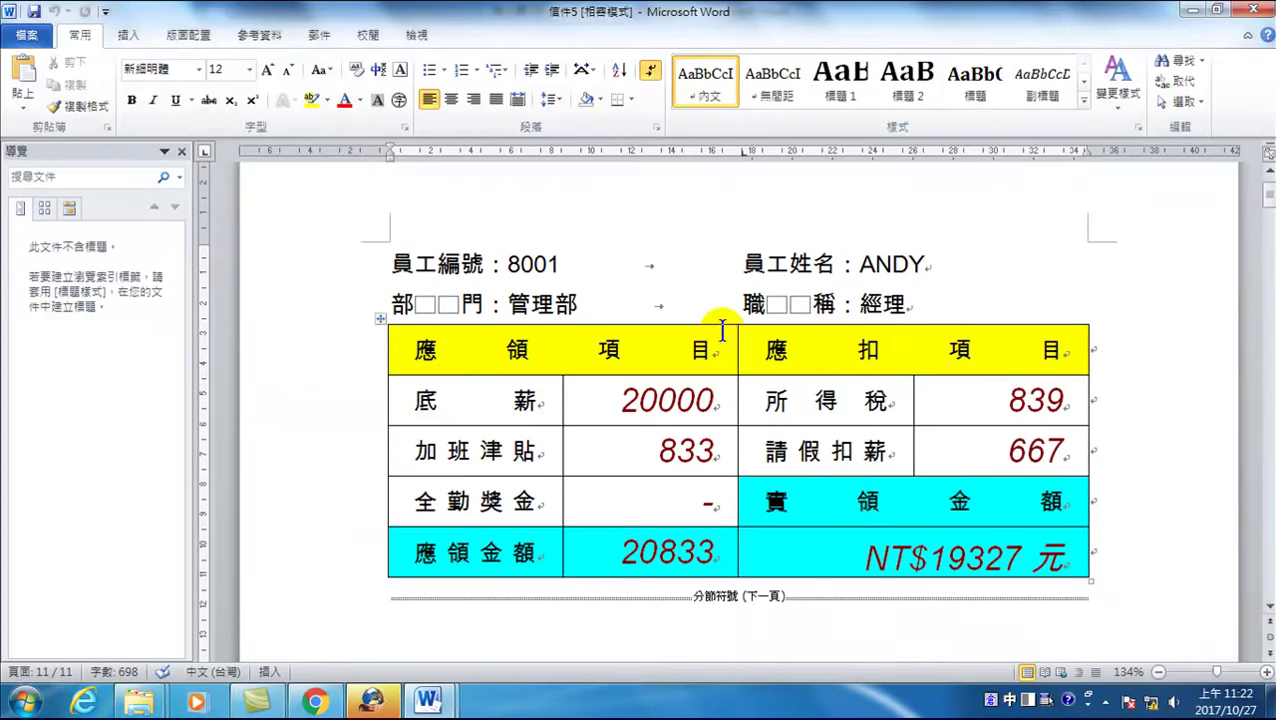
scroll(700, 360, "up", 2)
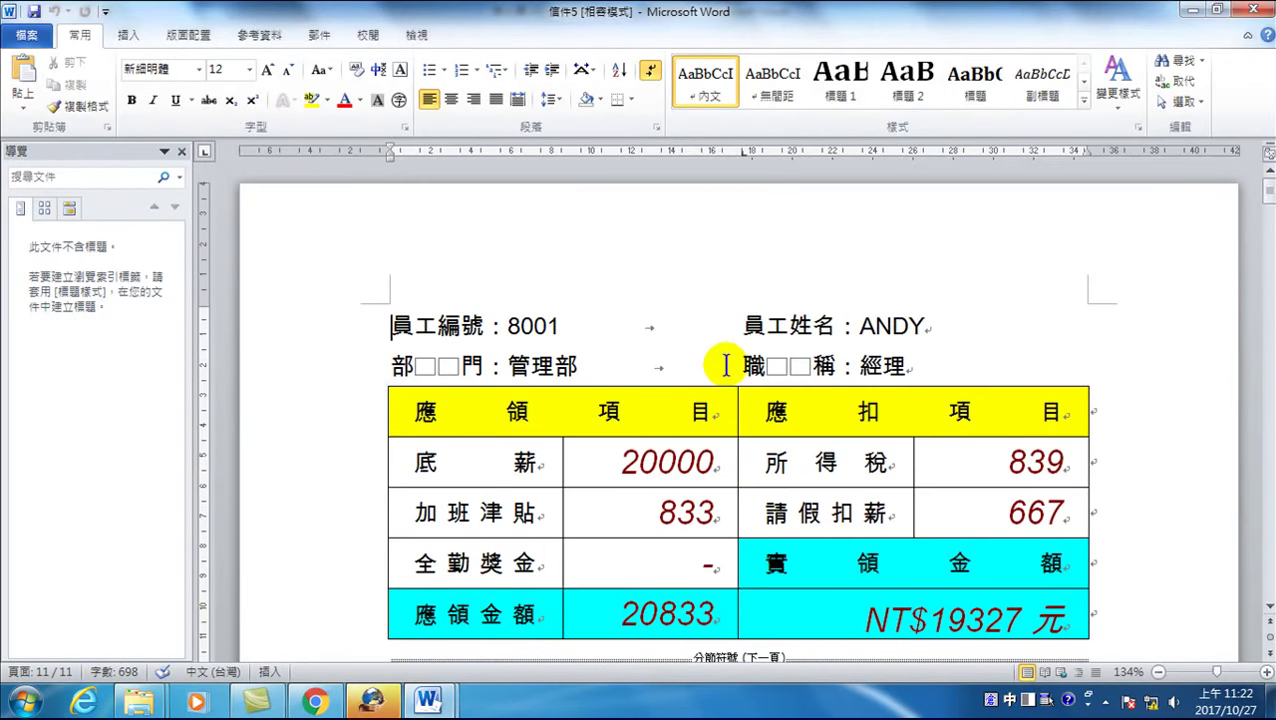